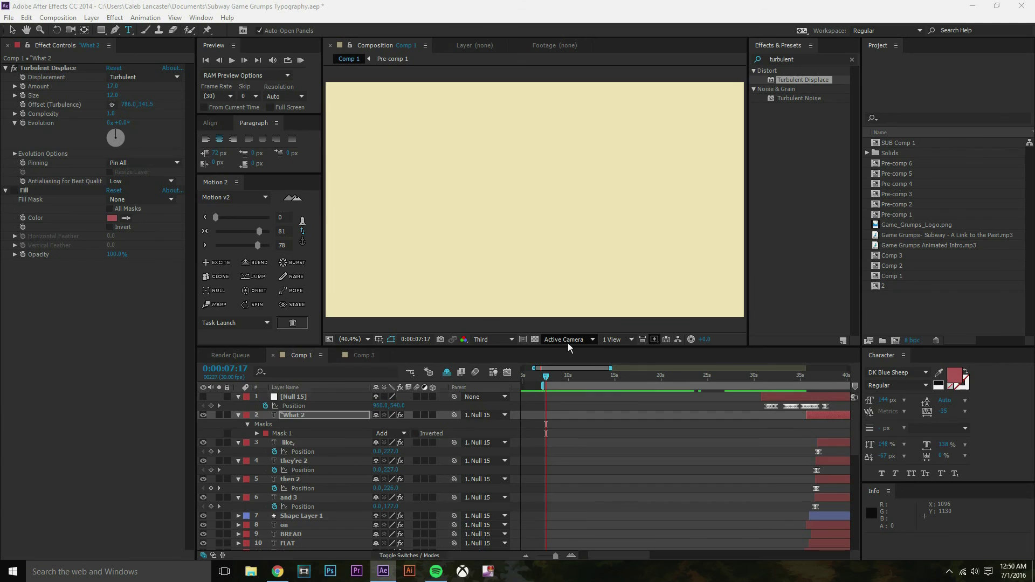
Play back Comp 1's typography, then scrub forward to about 0:00:11:10.
{"action": "left_click", "coordinate": [552, 378]}
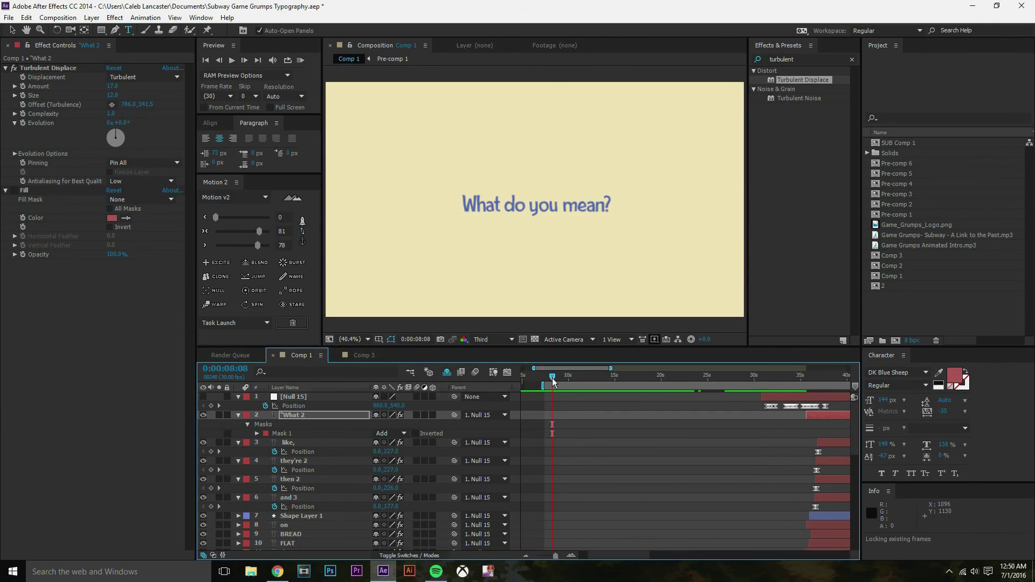
{"action": "key", "text": "space"}
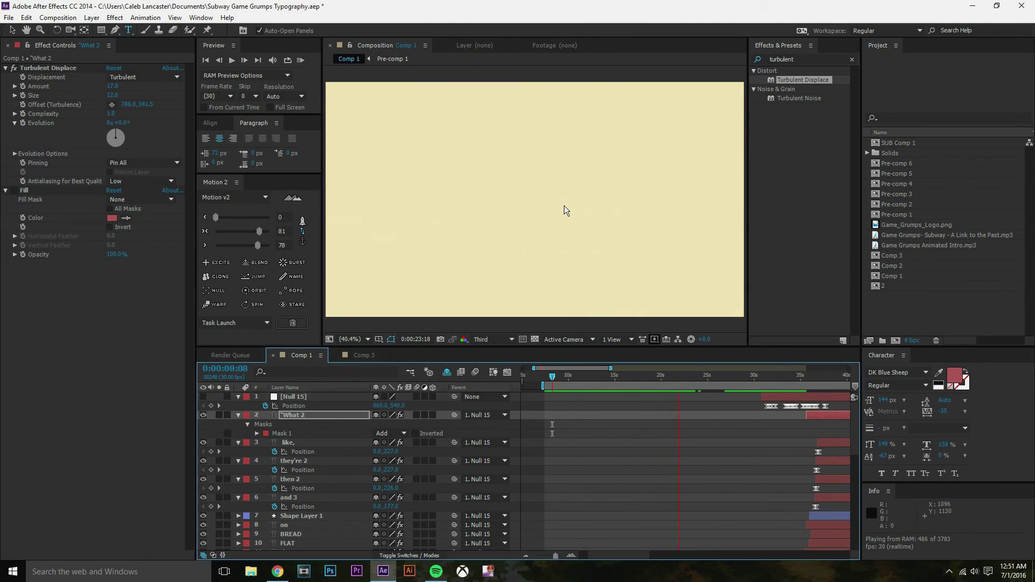
{"action": "key", "text": "space"}
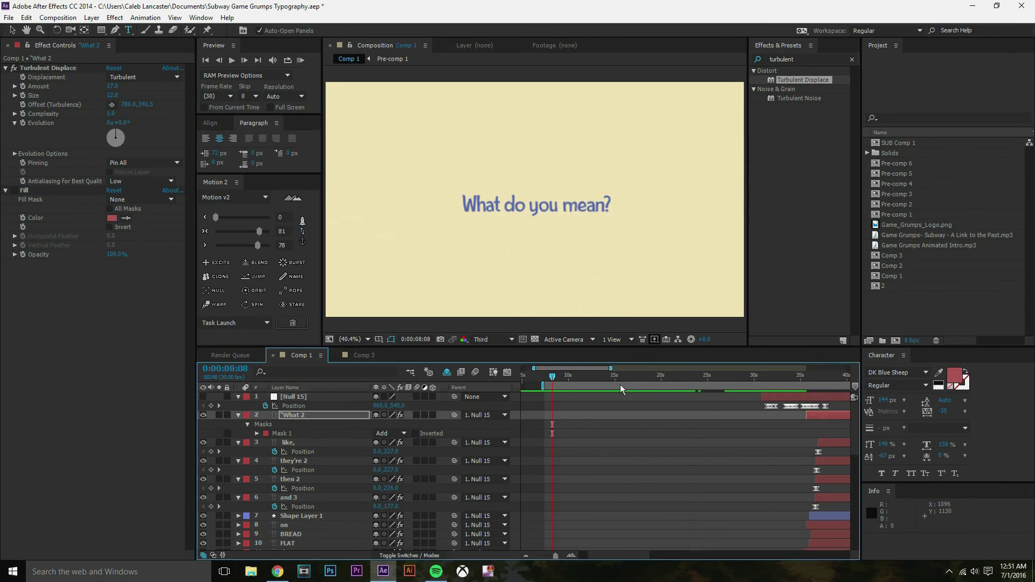
{"action": "left_click_drag", "start_coordinate": [620, 375], "coordinate": [581, 379]}
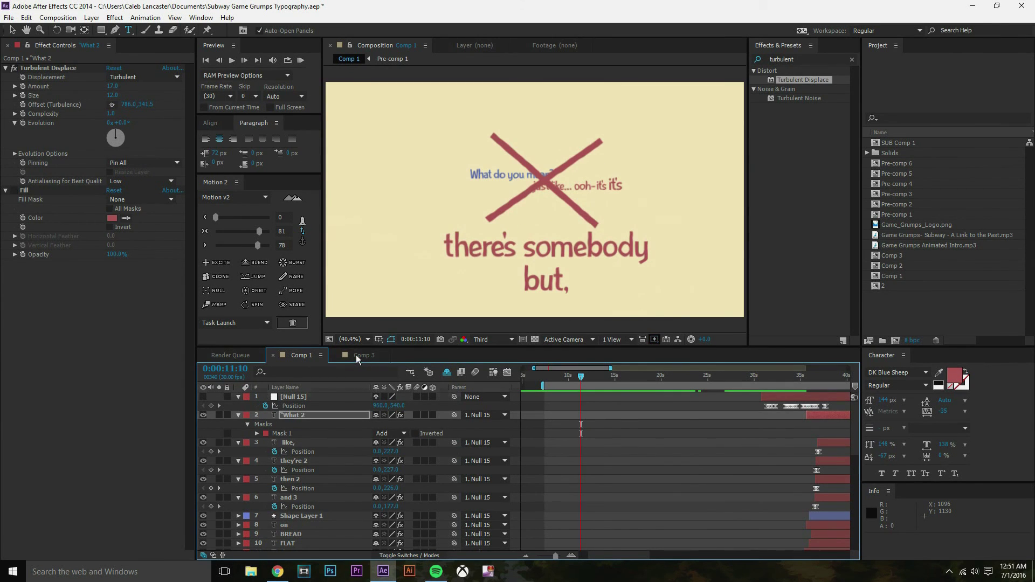
Create a new 1920×1080 Comp 4 with the cream background colour sampled by eyedropper.
{"action": "key", "text": "ctrl+n"}
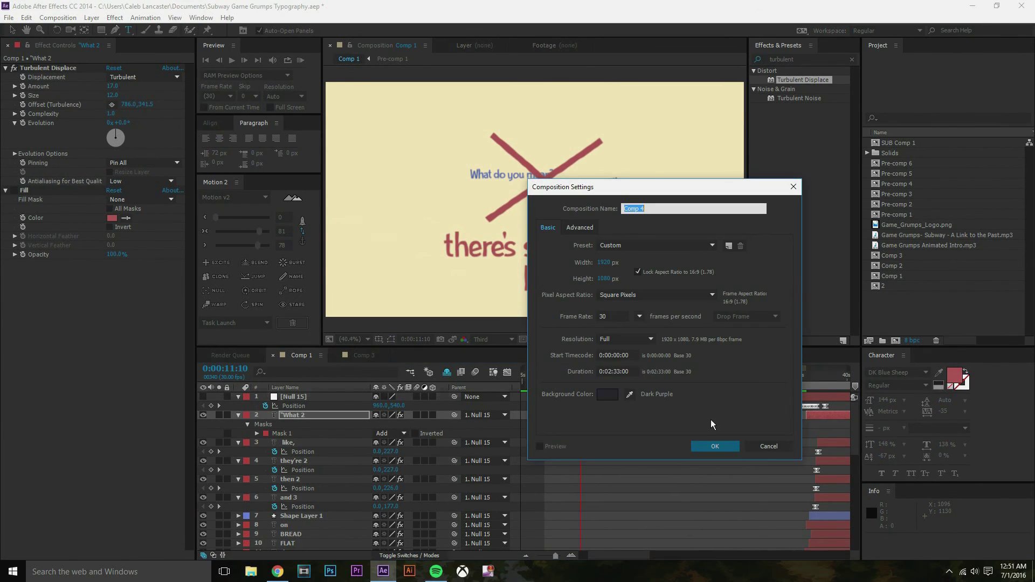
{"action": "left_click", "coordinate": [616, 396]}
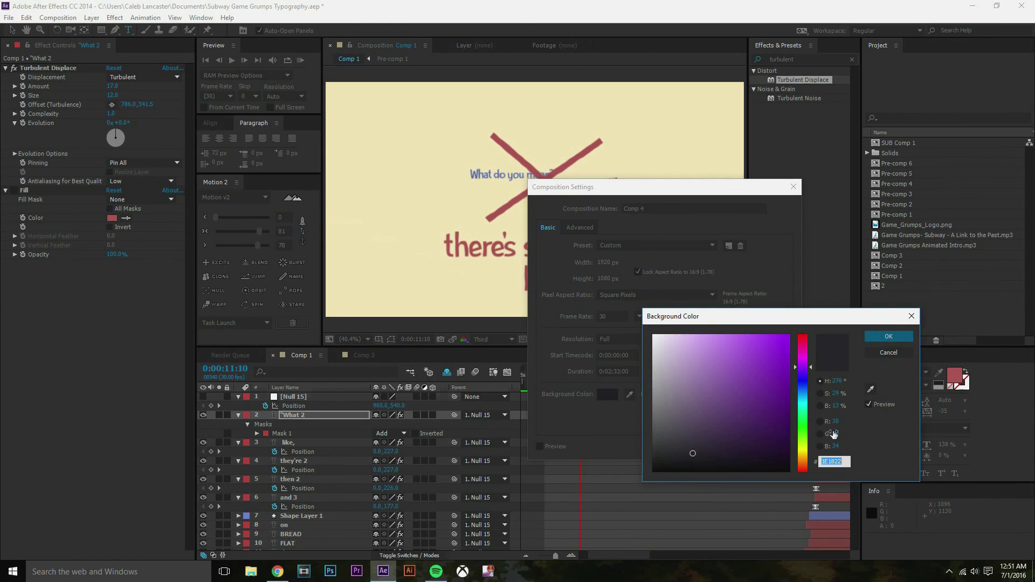
{"action": "left_click", "coordinate": [885, 357]}
{"action": "left_click", "coordinate": [629, 396]}
{"action": "left_click", "coordinate": [385, 246]}
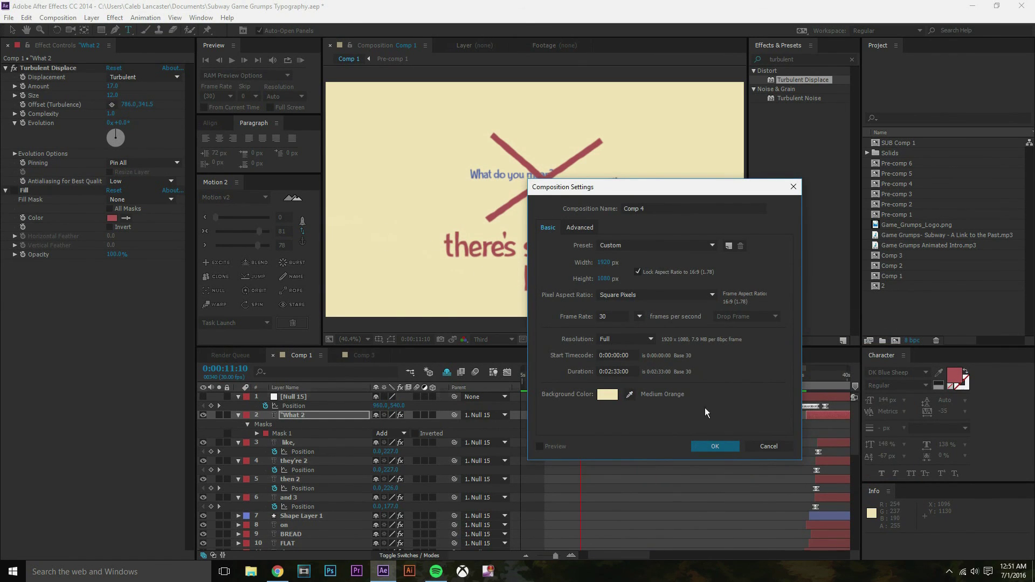
{"action": "left_click", "coordinate": [710, 445]}
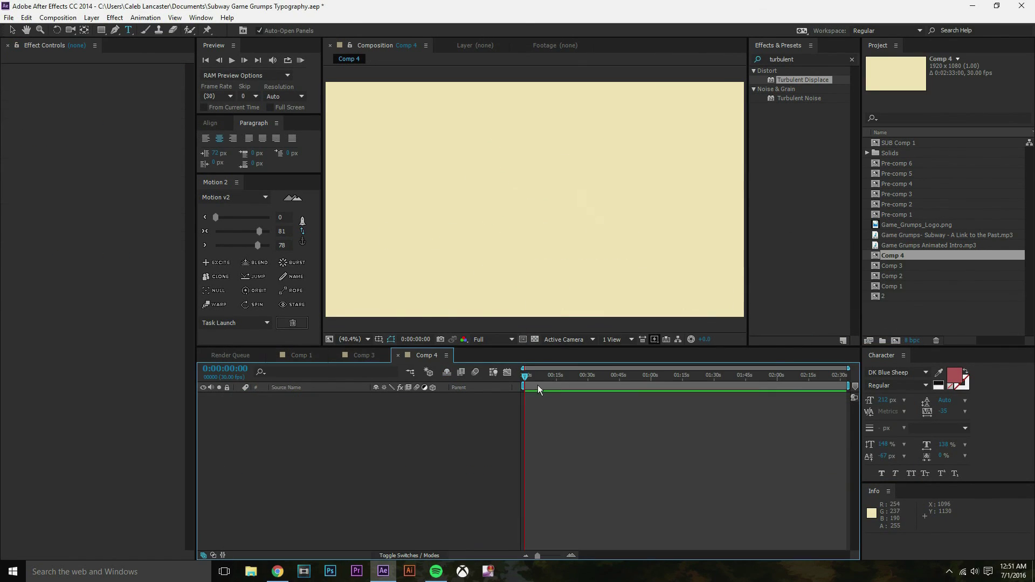
Shorten the work area to about 24 seconds and trim the comp to it.
{"action": "left_click_drag", "start_coordinate": [848, 386], "coordinate": [804, 386]}
{"action": "left_click_drag", "start_coordinate": [676, 410], "coordinate": [576, 387]}
{"action": "right_click", "coordinate": [548, 385]}
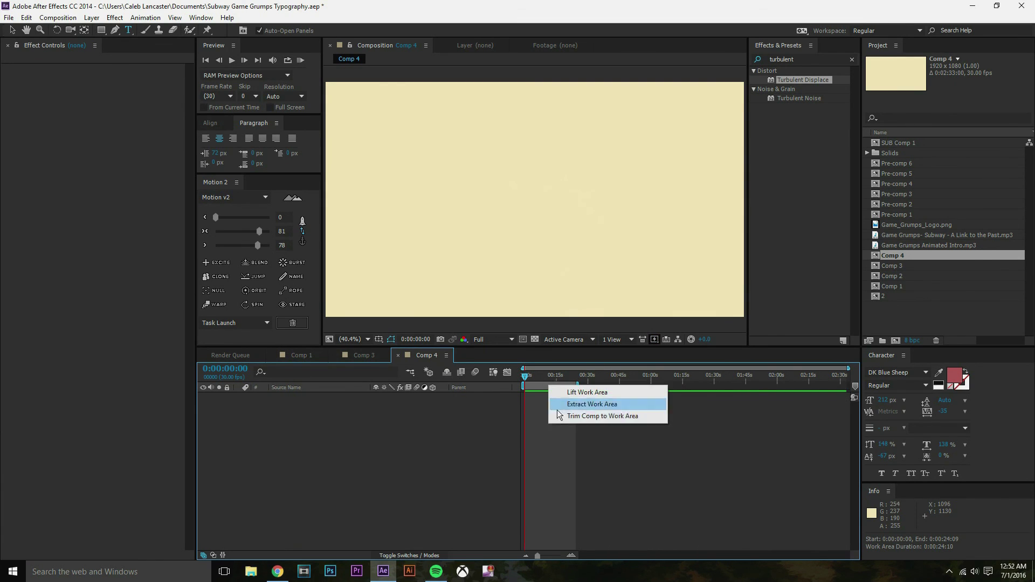
{"action": "left_click", "coordinate": [556, 417]}
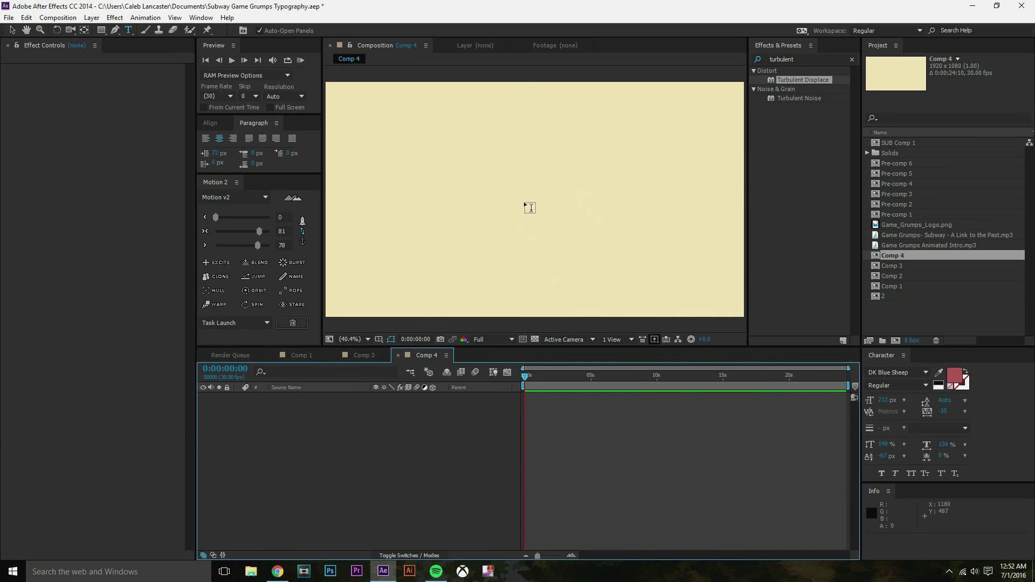
Type the text 'Cool, text, dude.' as a new text layer in Comp 4.
{"action": "left_click", "coordinate": [430, 211]}
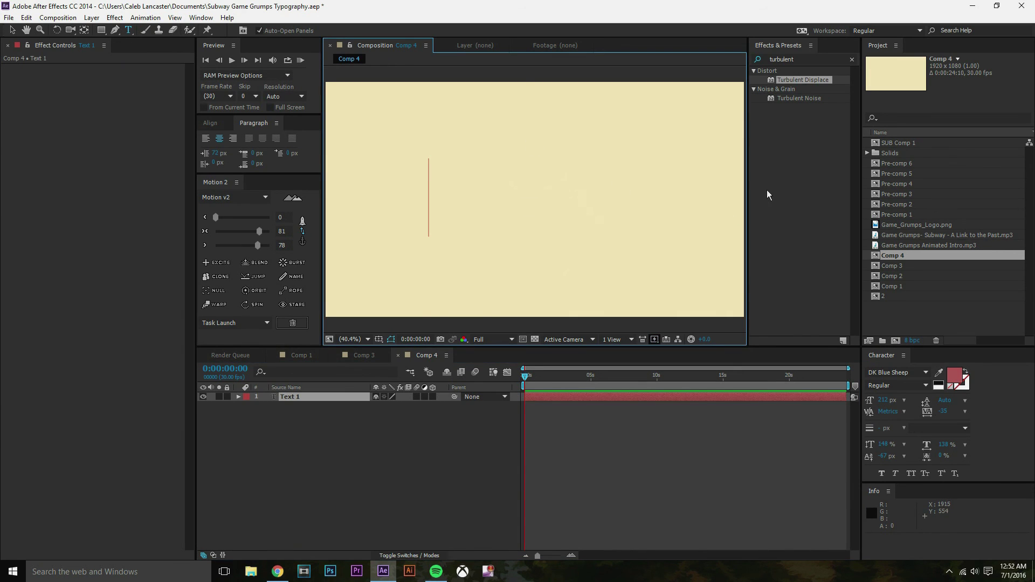
{"action": "type", "text": "COol"}
{"action": "key", "text": "BackSpace"}
{"action": "key", "text": "BackSpace"}
{"action": "key", "text": "BackSpace"}
{"action": "type", "text": "o"}
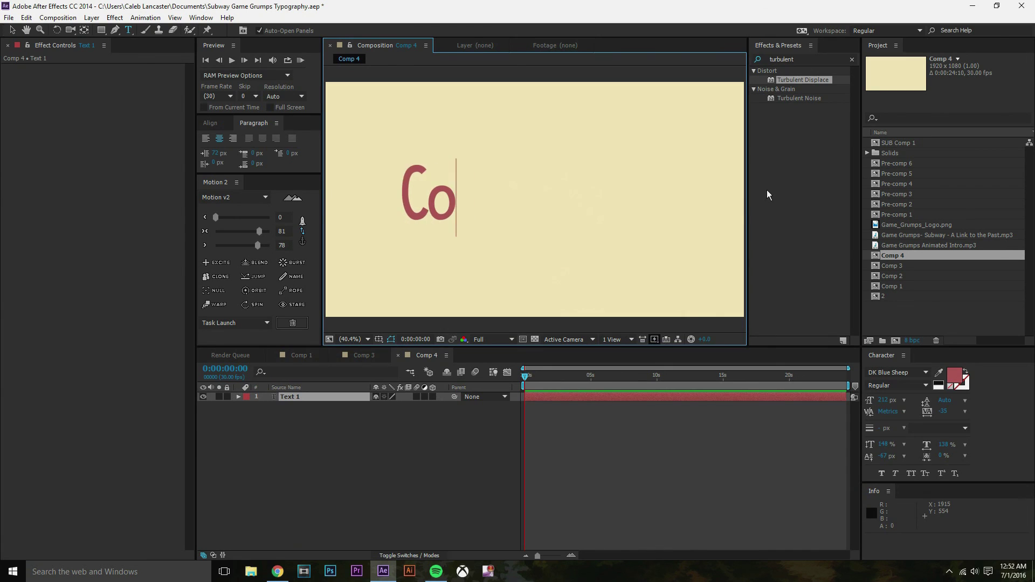
{"action": "type", "text": "ol, te"}
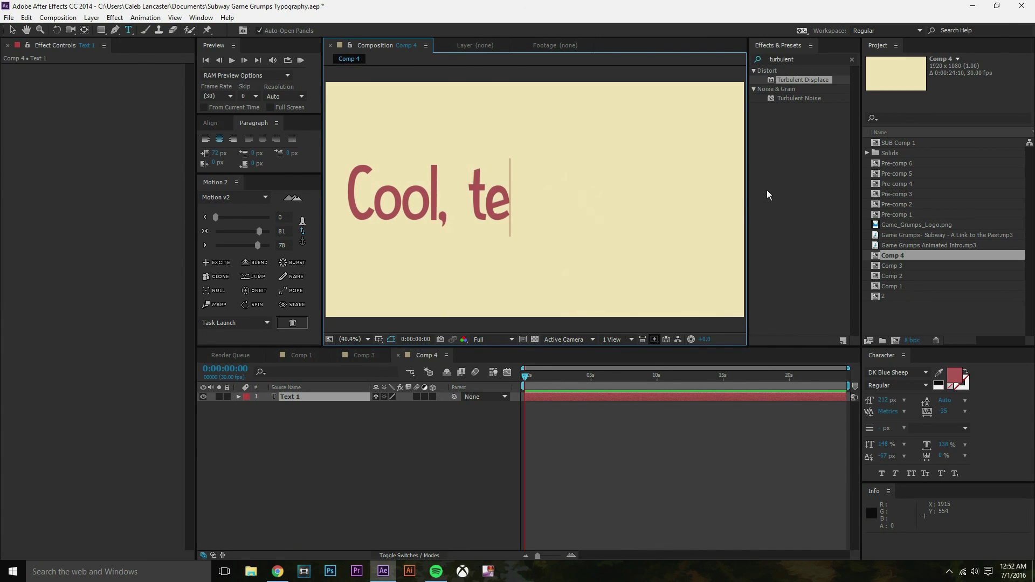
{"action": "type", "text": "xt, dude."}
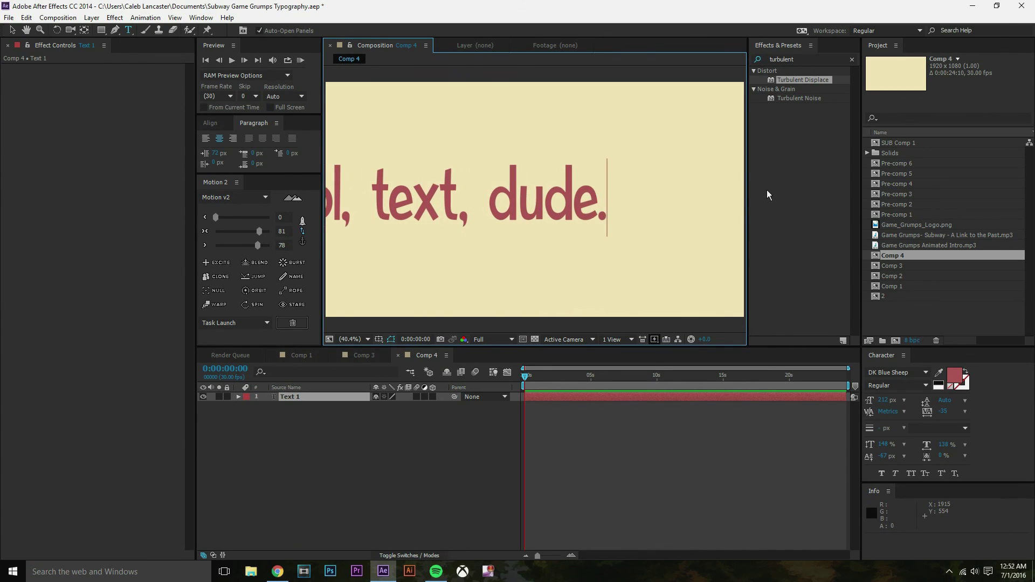
{"action": "left_click", "coordinate": [12, 31]}
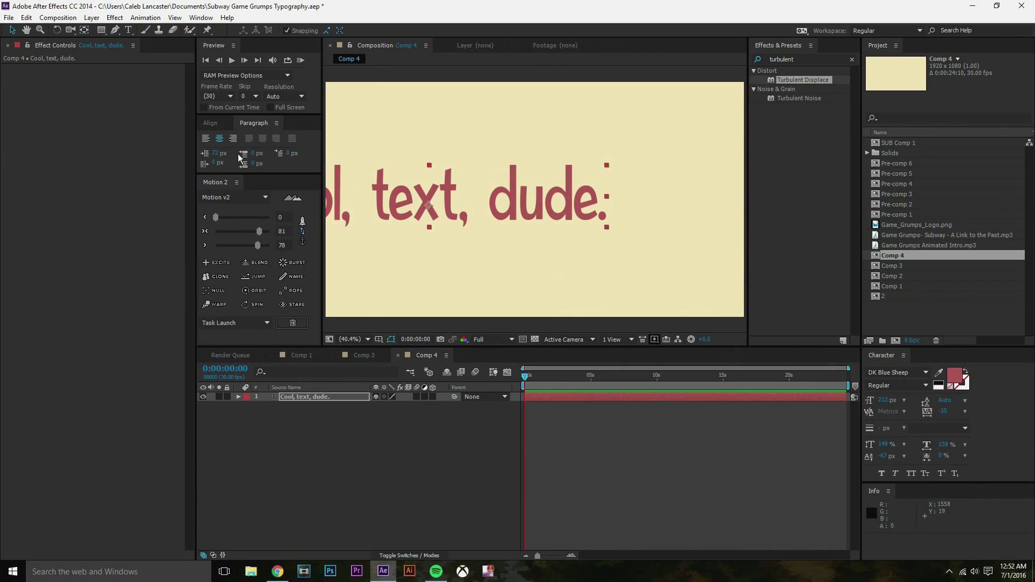
Centre the text horizontally and vertically, and scale it to 85%.
{"action": "left_click", "coordinate": [210, 123]}
{"action": "left_click", "coordinate": [225, 150]}
{"action": "left_click", "coordinate": [281, 150]}
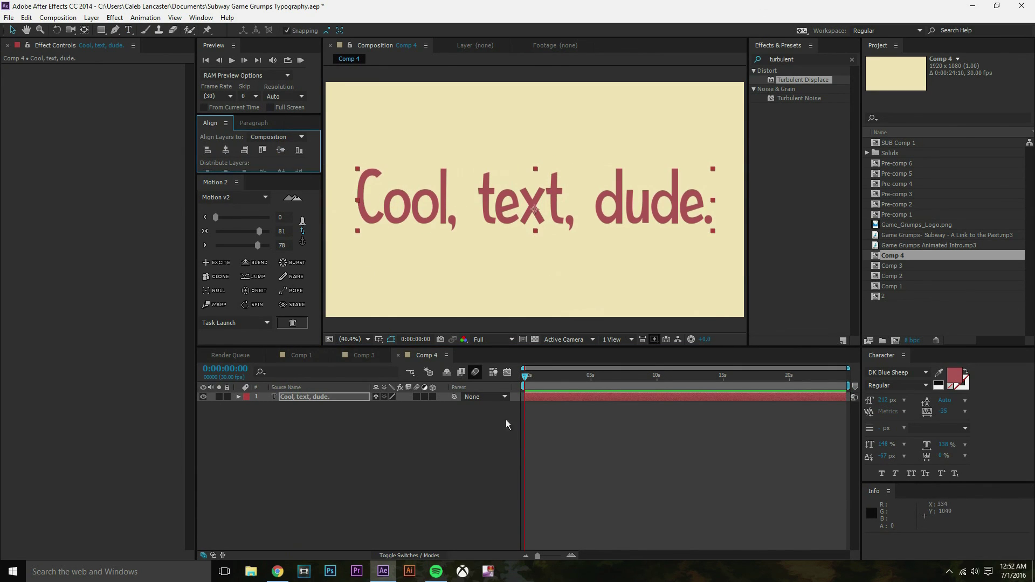
{"action": "left_click", "coordinate": [507, 424]}
{"action": "left_click", "coordinate": [356, 400]}
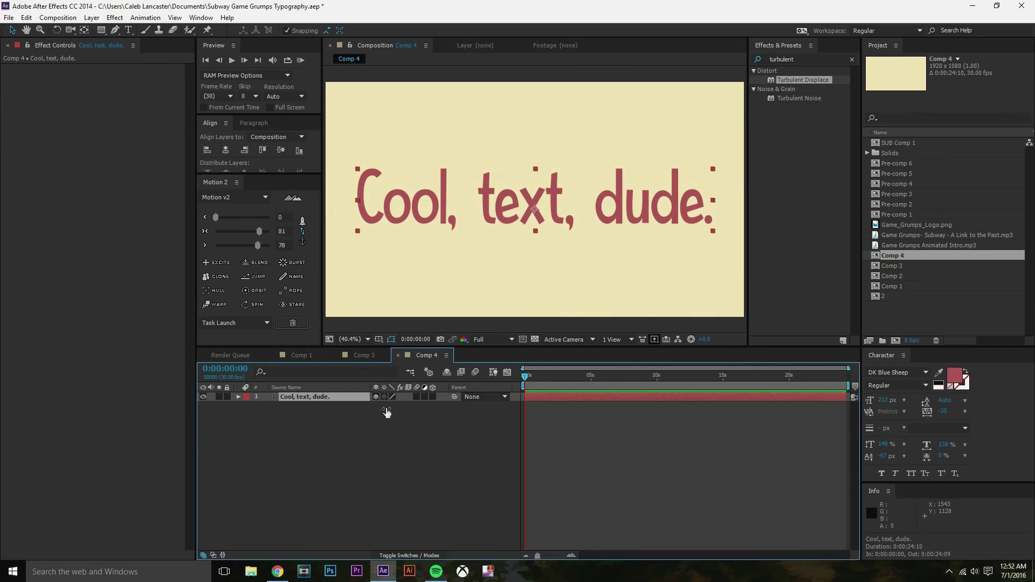
{"action": "key", "text": "s"}
{"action": "left_click_drag", "start_coordinate": [393, 406], "coordinate": [386, 406]}
{"action": "left_click", "coordinate": [605, 238]}
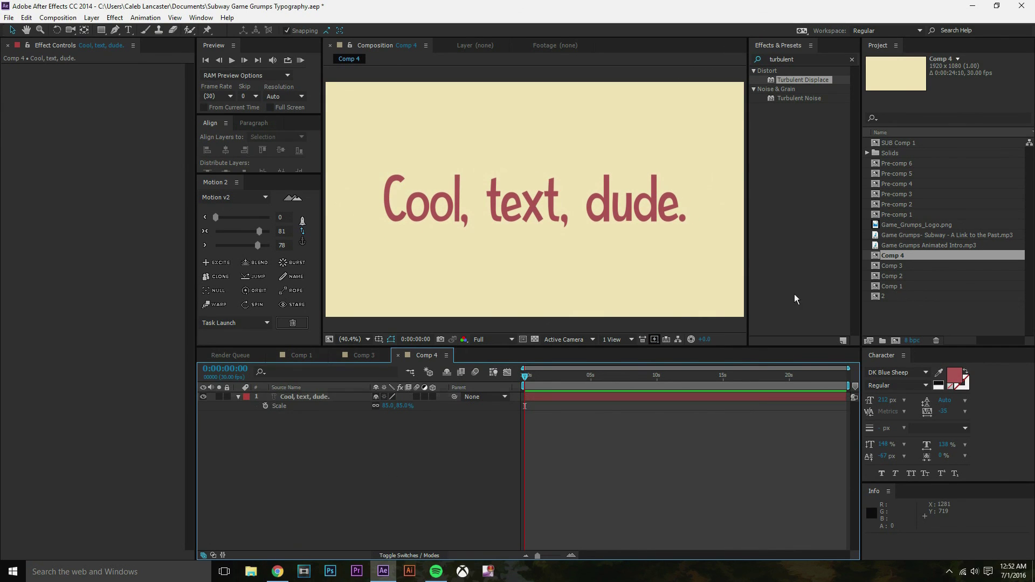
Search for 'turbulent' and apply Turbulent Displace to the text layer.
{"action": "left_click", "coordinate": [830, 59]}
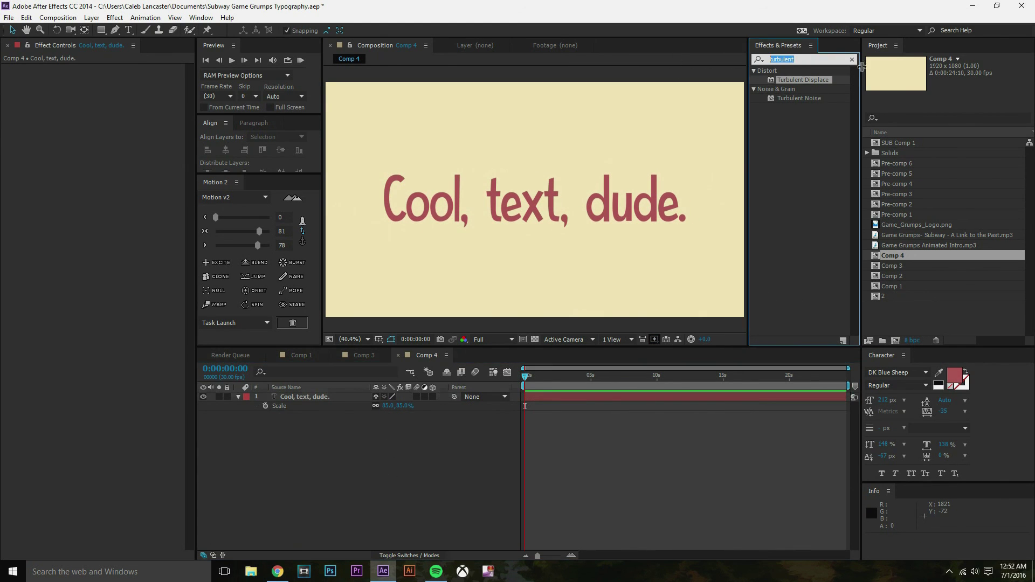
{"action": "left_click", "coordinate": [851, 59]}
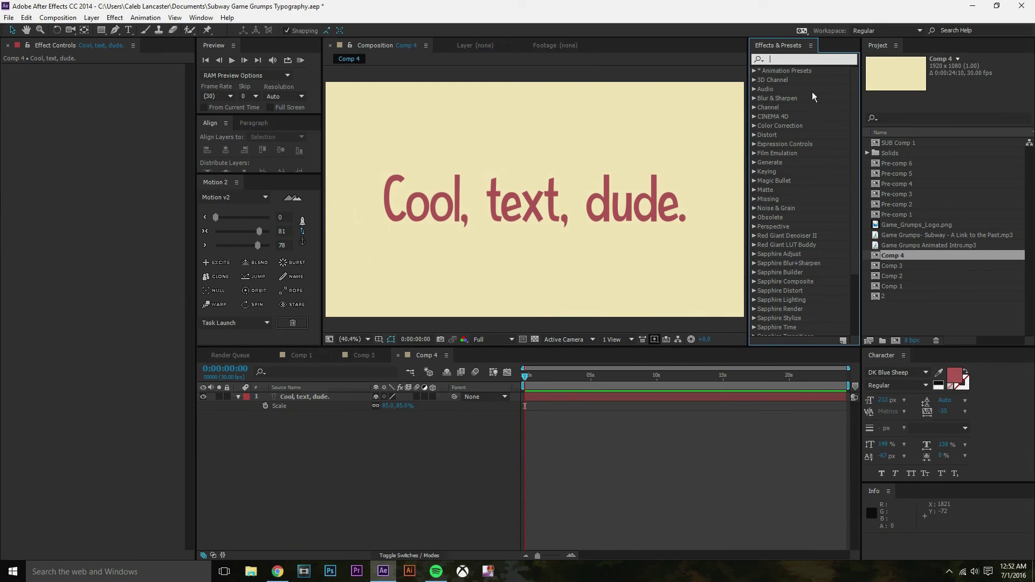
{"action": "type", "text": "turbulent"}
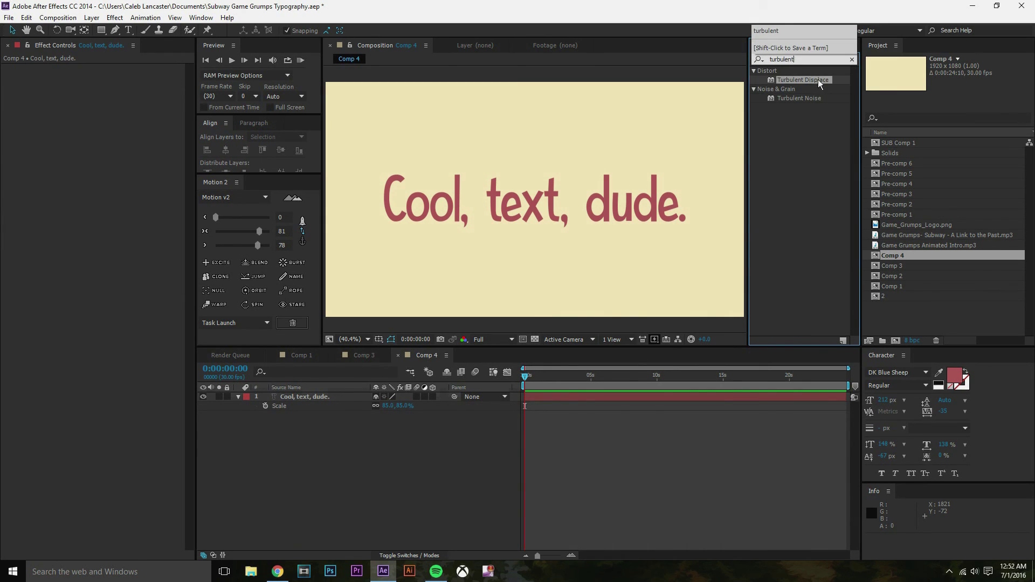
{"action": "left_click", "coordinate": [788, 134]}
{"action": "left_click", "coordinate": [811, 80]}
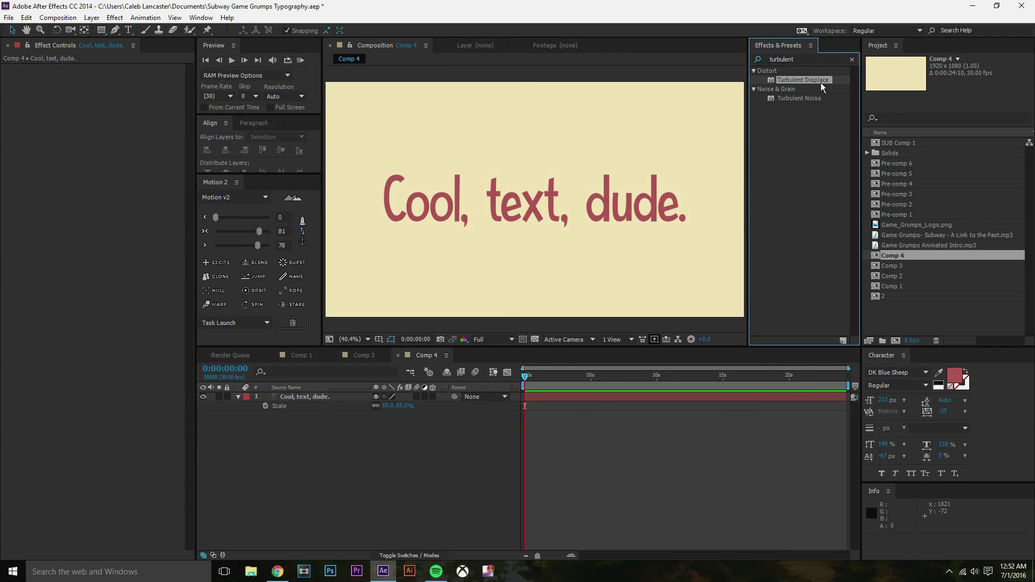
{"action": "left_click_drag", "start_coordinate": [820, 80], "coordinate": [360, 397]}
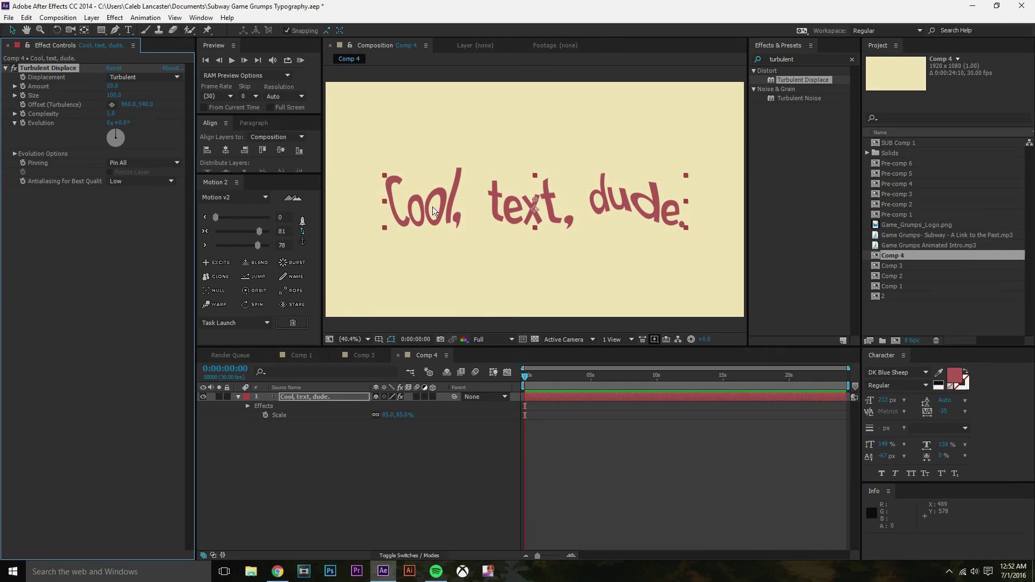
{"action": "left_click_drag", "start_coordinate": [386, 208], "coordinate": [441, 222]}
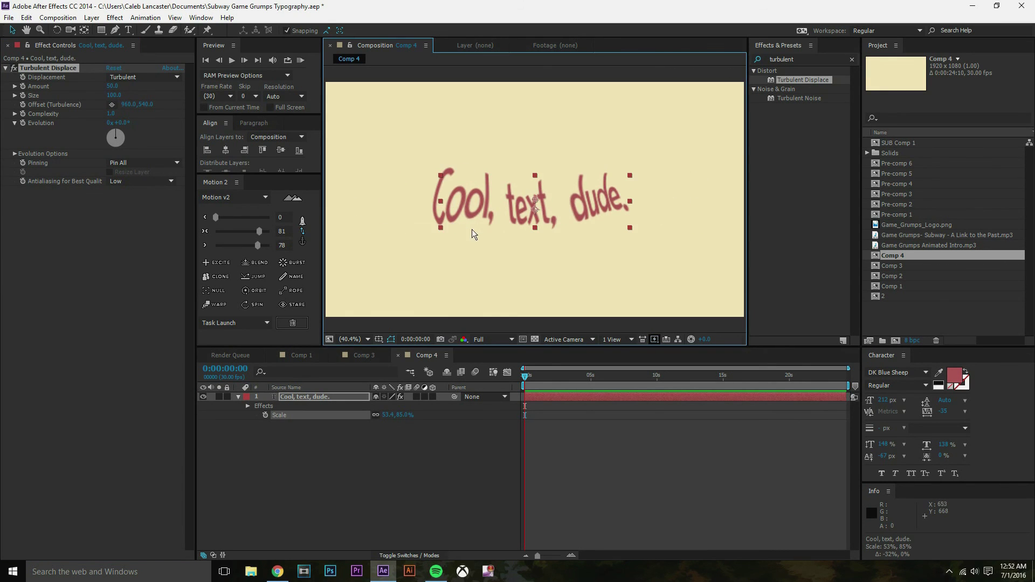
{"action": "key", "text": "ctrl+z"}
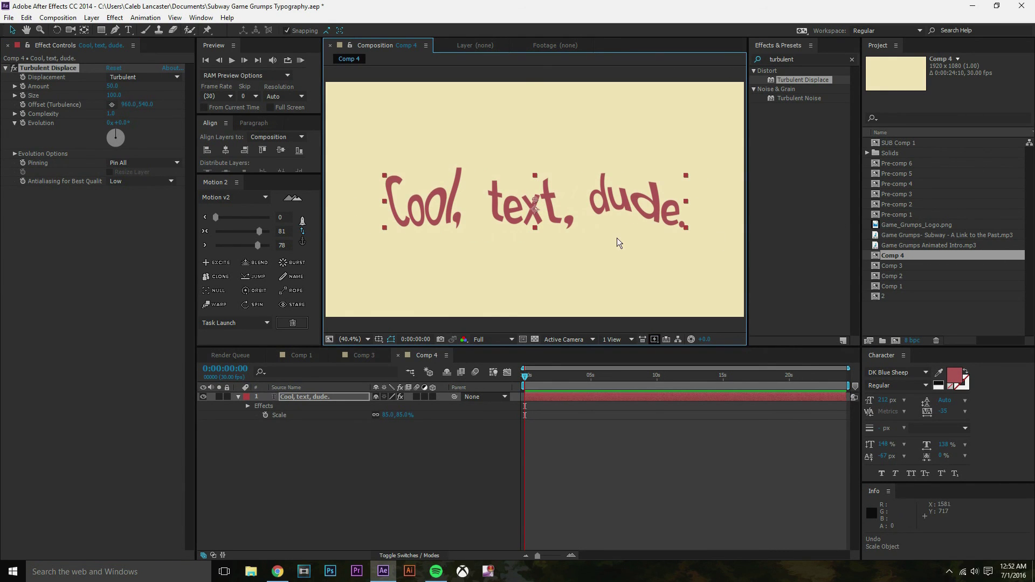
Set the Turbulent Displace Amount to 14 and Size to 12.
{"action": "left_click", "coordinate": [110, 87]}
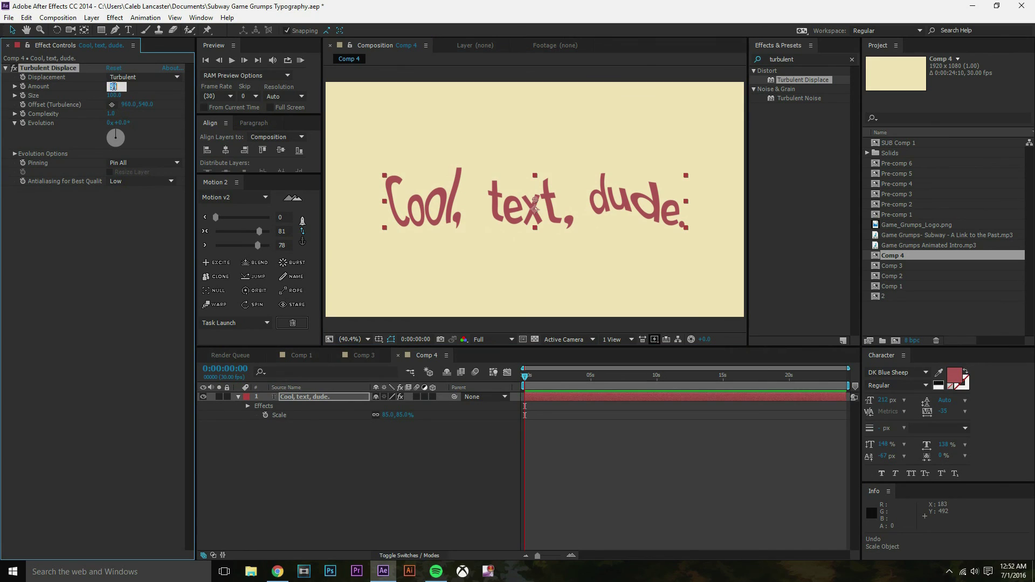
{"action": "left_click", "coordinate": [120, 259]}
{"action": "type", "text": "12"}
{"action": "key", "text": "Return"}
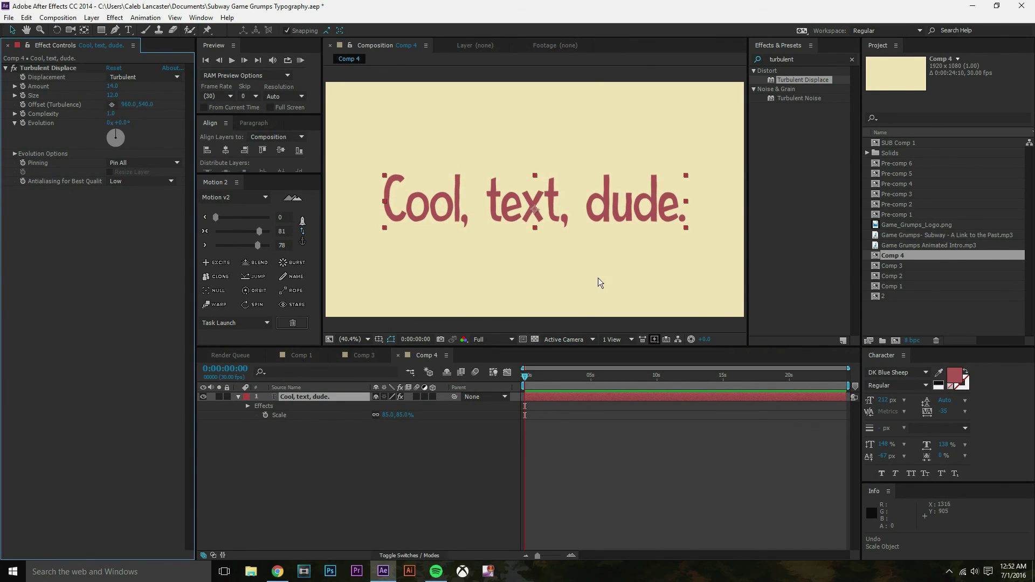
{"action": "left_click", "coordinate": [556, 468]}
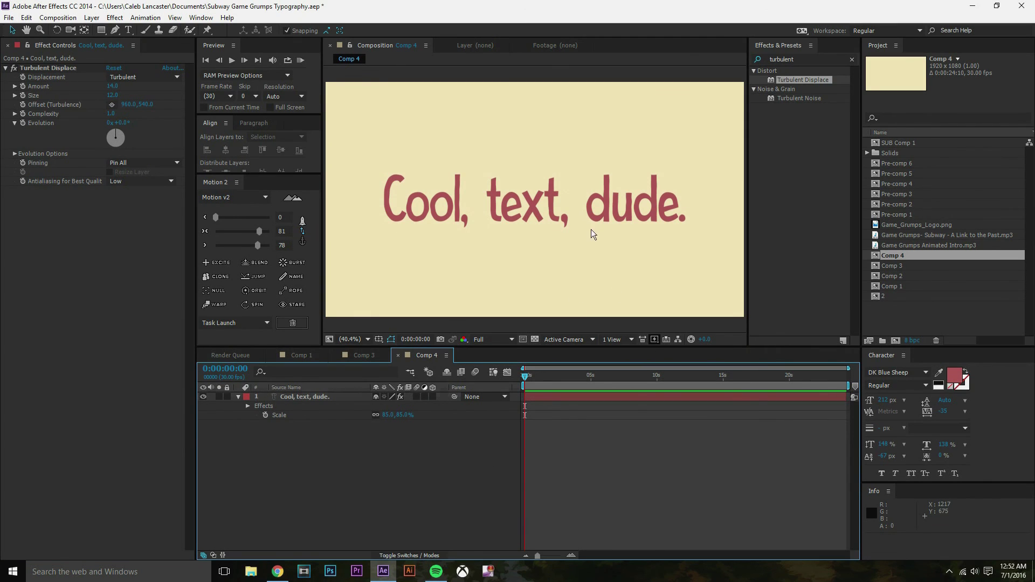
Expand Turbulent Displace's Evolution Options and tick Cycle Evolution, leaving Cycle at 1 revolution.
{"action": "left_click", "coordinate": [583, 219]}
{"action": "left_click", "coordinate": [711, 302]}
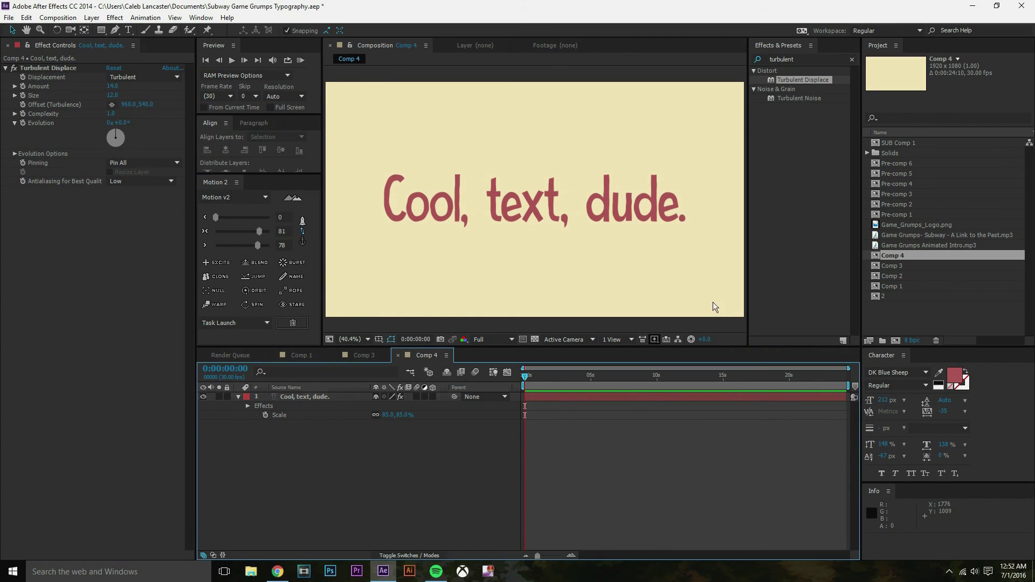
{"action": "left_click", "coordinate": [626, 226]}
{"action": "left_click", "coordinate": [507, 154]}
{"action": "left_click", "coordinate": [16, 153]}
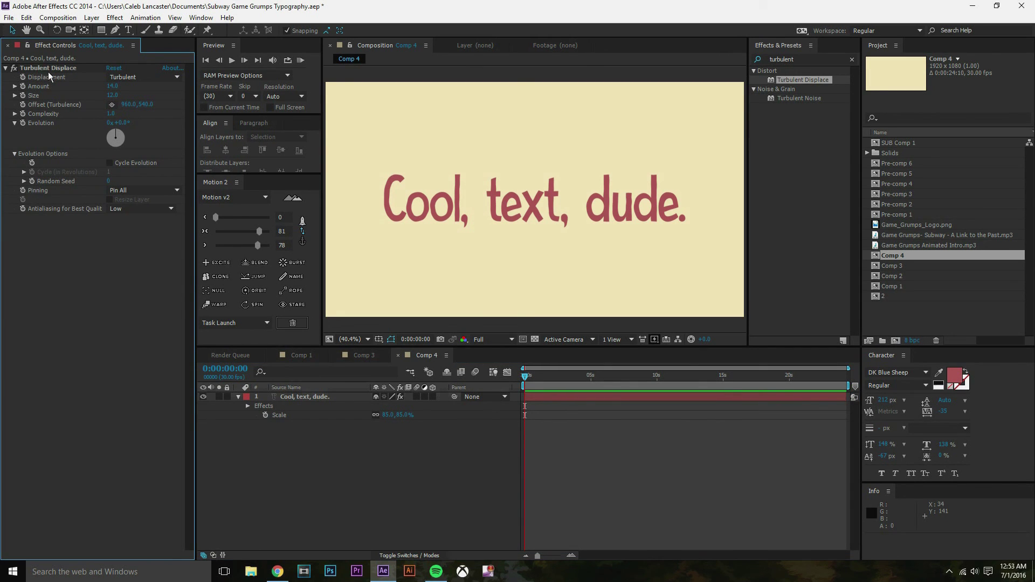
{"action": "left_click", "coordinate": [111, 163]}
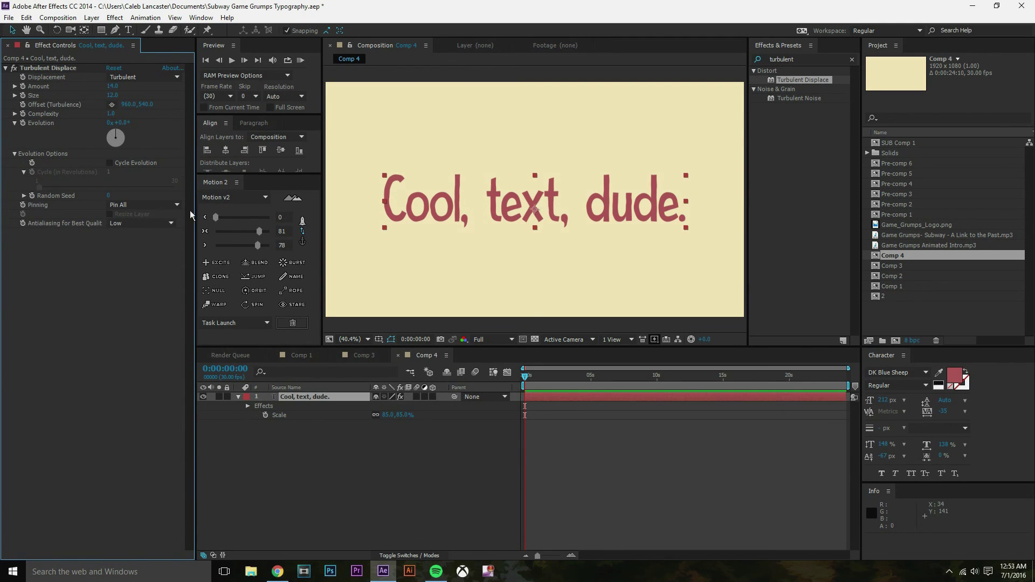
{"action": "left_click", "coordinate": [111, 163]}
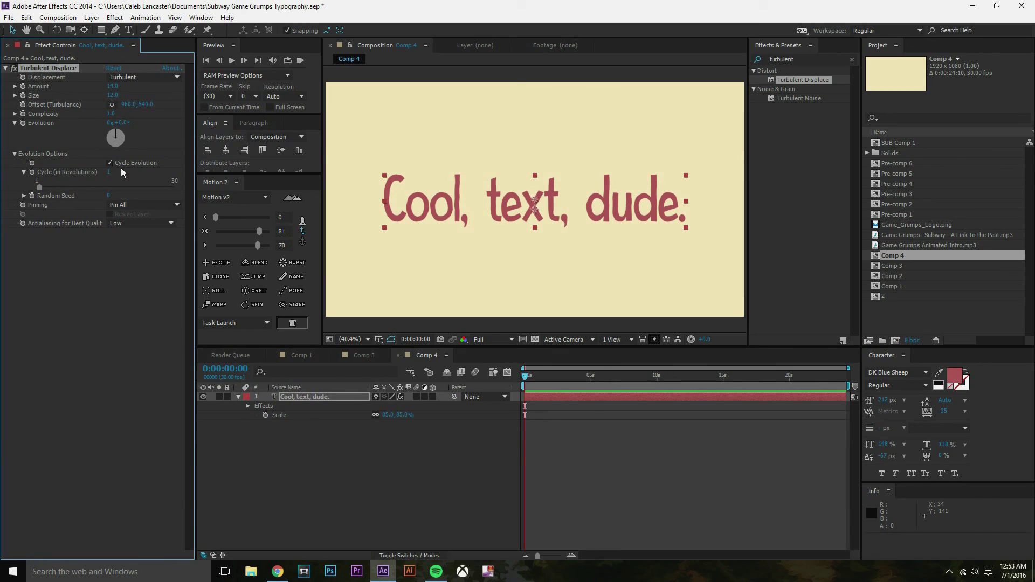
Add the expression time*8 to the Turbulent Displace Random Seed.
{"action": "left_click", "coordinate": [32, 196], "text": "alt"}
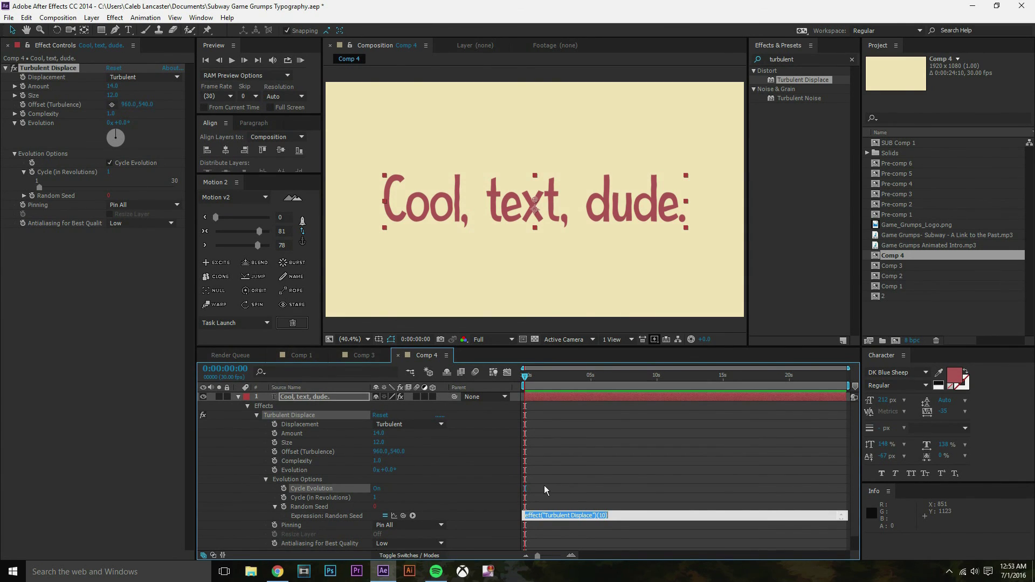
{"action": "type", "text": "time*"}
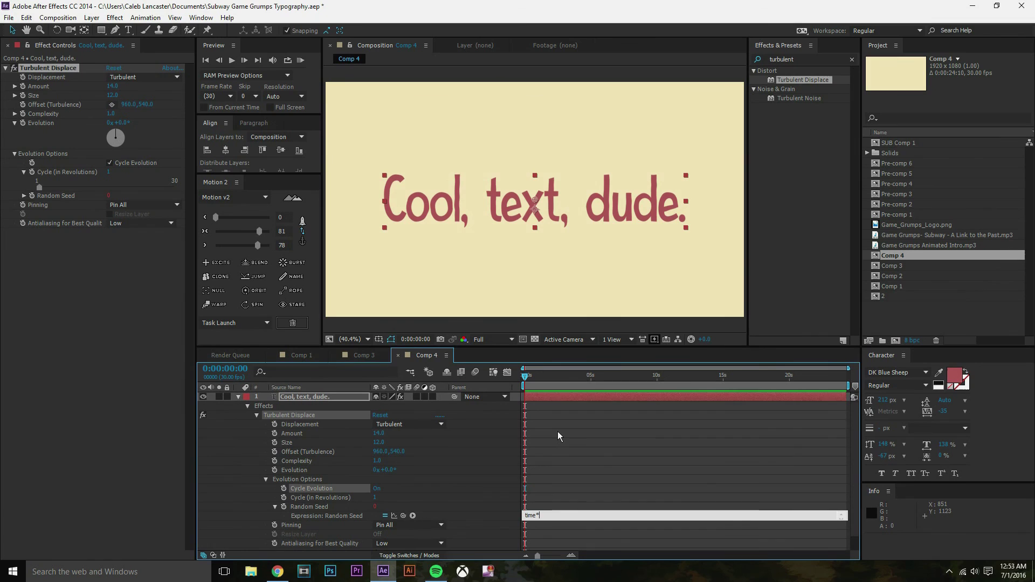
{"action": "type", "text": "8"}
{"action": "left_click", "coordinate": [684, 464]}
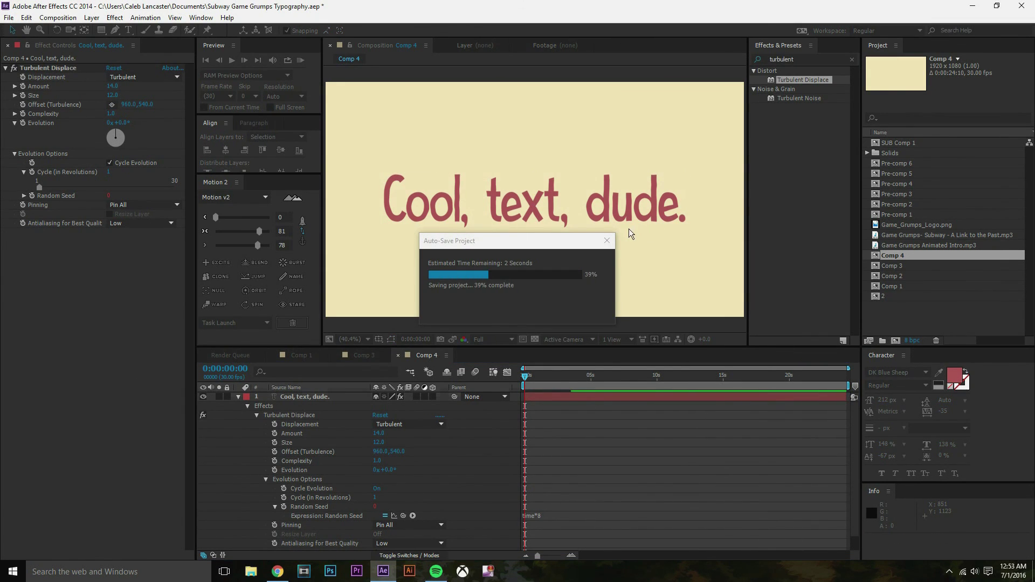
Collapse the text layer's properties and preview the wobbling 'Cool, text, dude.' text.
{"action": "left_click", "coordinate": [236, 405]}
{"action": "left_click", "coordinate": [238, 397]}
{"action": "left_click", "coordinate": [666, 455]}
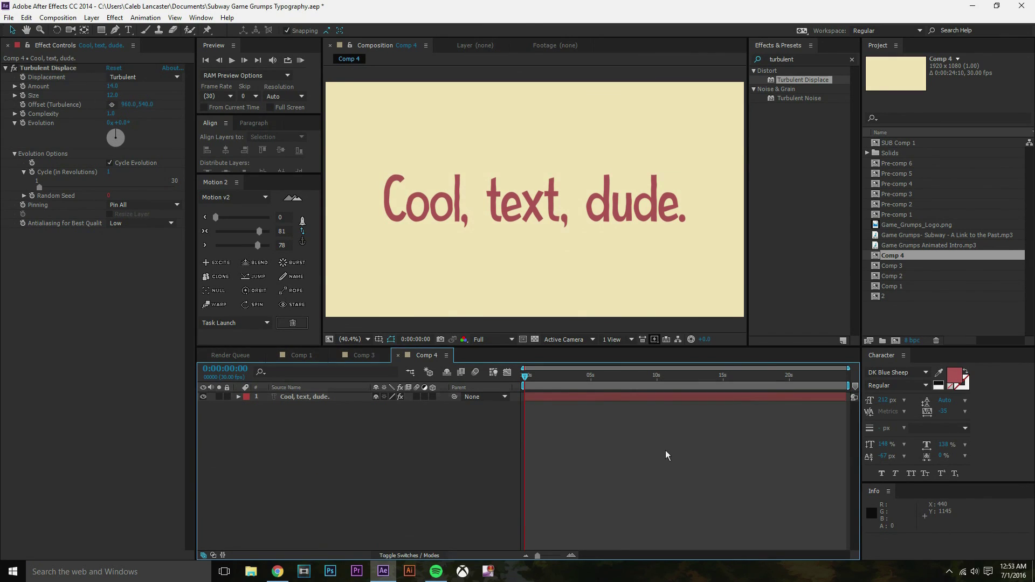
{"action": "left_click", "coordinate": [524, 376]}
{"action": "key", "text": "space"}
{"action": "key", "text": "space"}
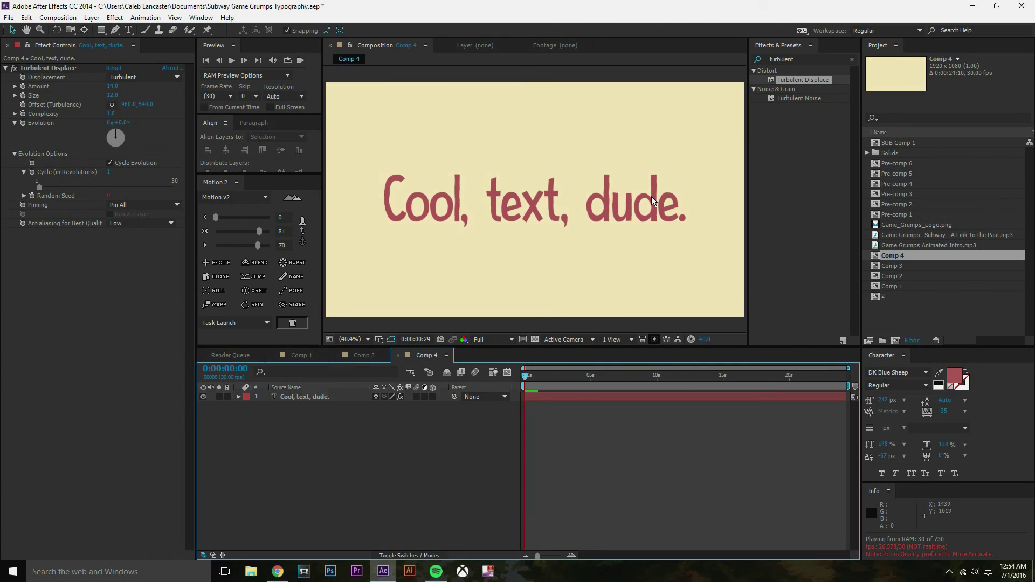
{"action": "key", "text": "space"}
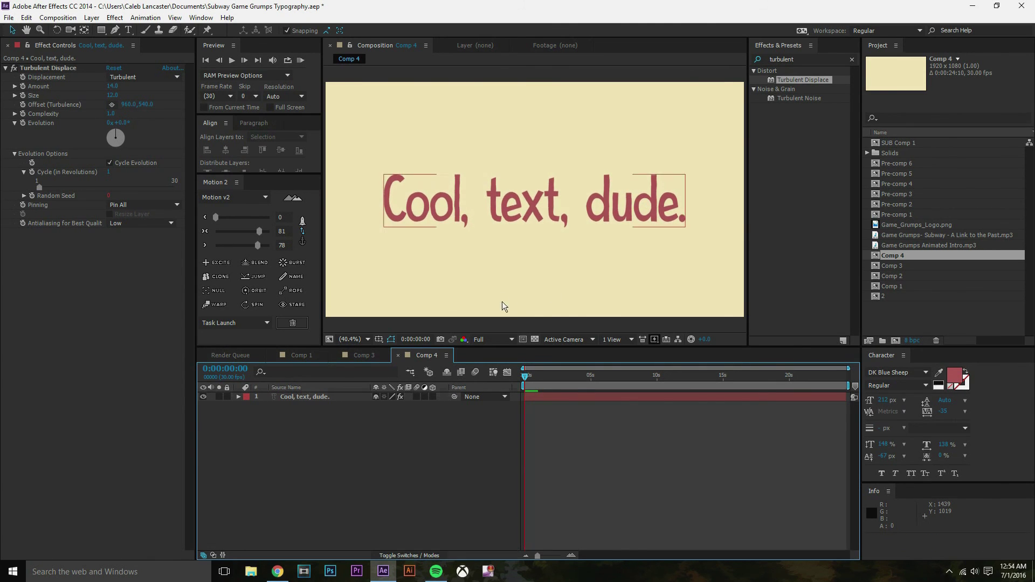
{"action": "left_click_drag", "start_coordinate": [528, 378], "coordinate": [528, 380]}
{"action": "left_click", "coordinate": [433, 183]}
{"action": "left_click", "coordinate": [129, 29]}
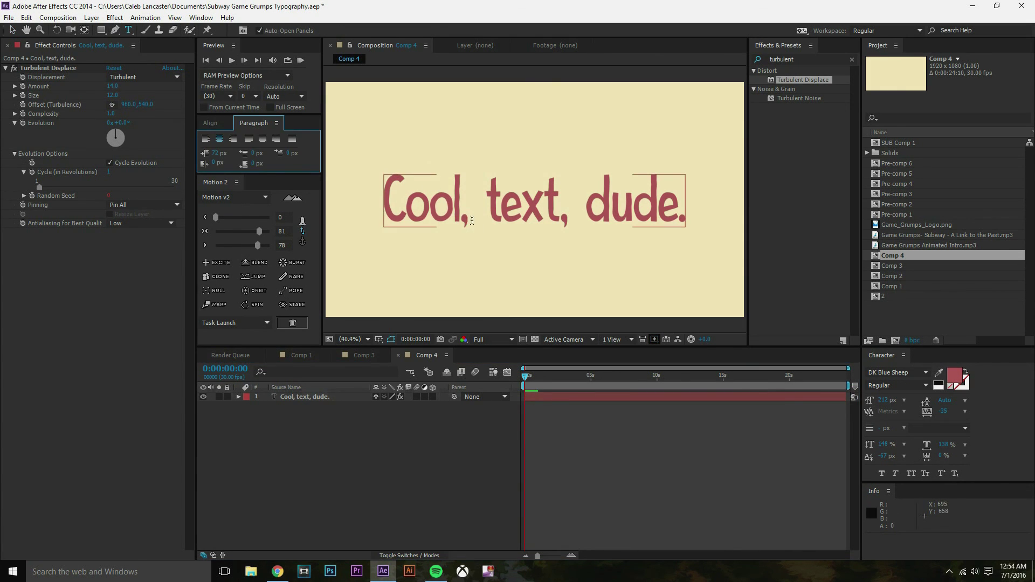
{"action": "double_click", "coordinate": [464, 199]}
{"action": "left_click_drag", "start_coordinate": [890, 405], "coordinate": [665, 438]}
{"action": "left_click", "coordinate": [665, 439]}
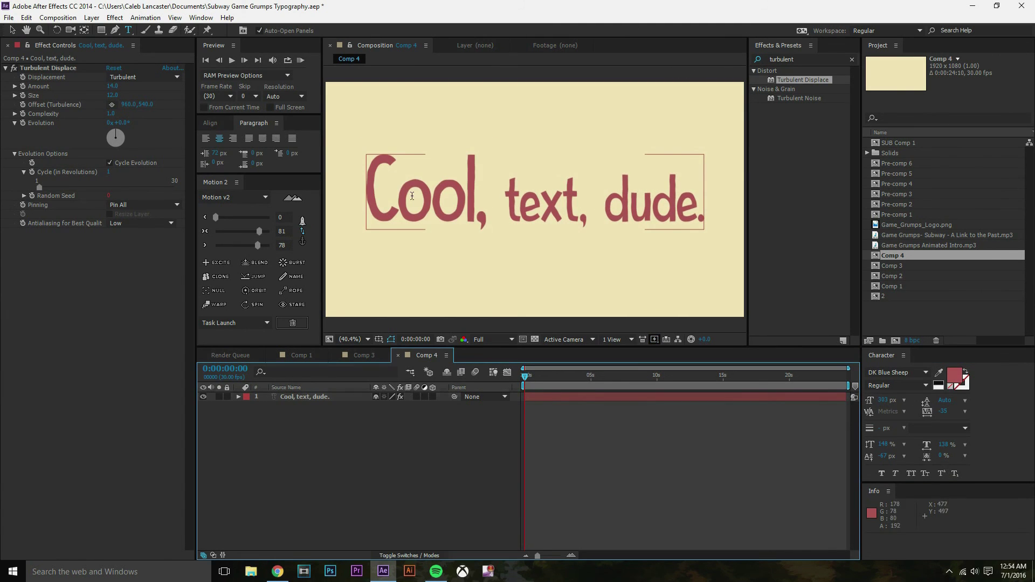
{"action": "left_click", "coordinate": [459, 207]}
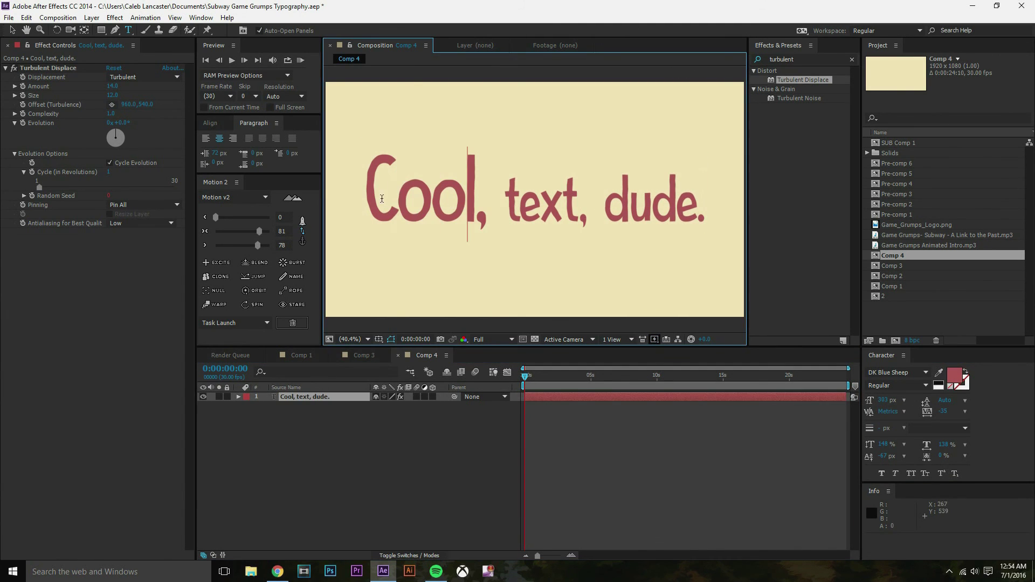
{"action": "left_click_drag", "start_coordinate": [379, 199], "coordinate": [711, 207]}
{"action": "left_click", "coordinate": [467, 202]}
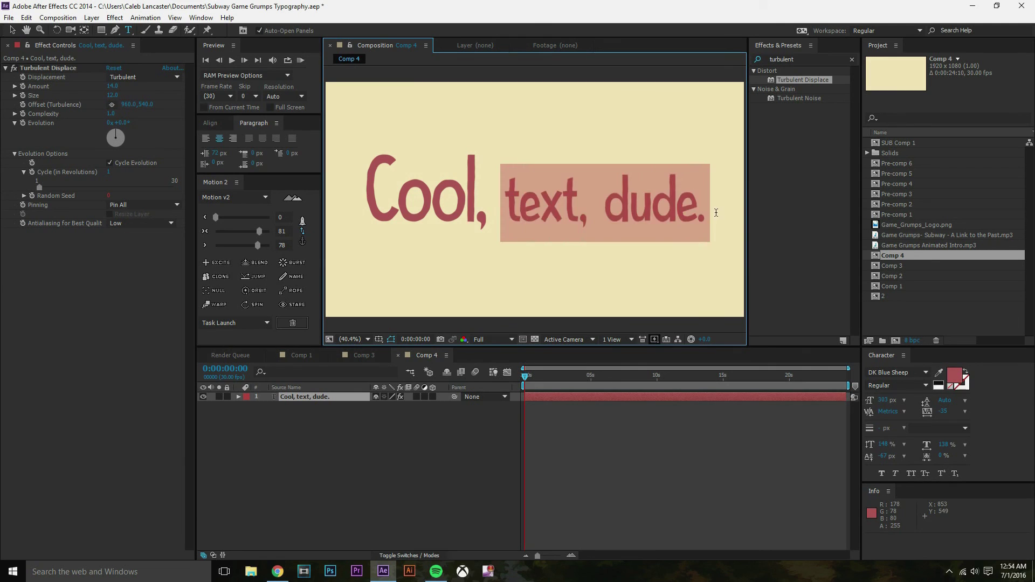
{"action": "left_click", "coordinate": [661, 491]}
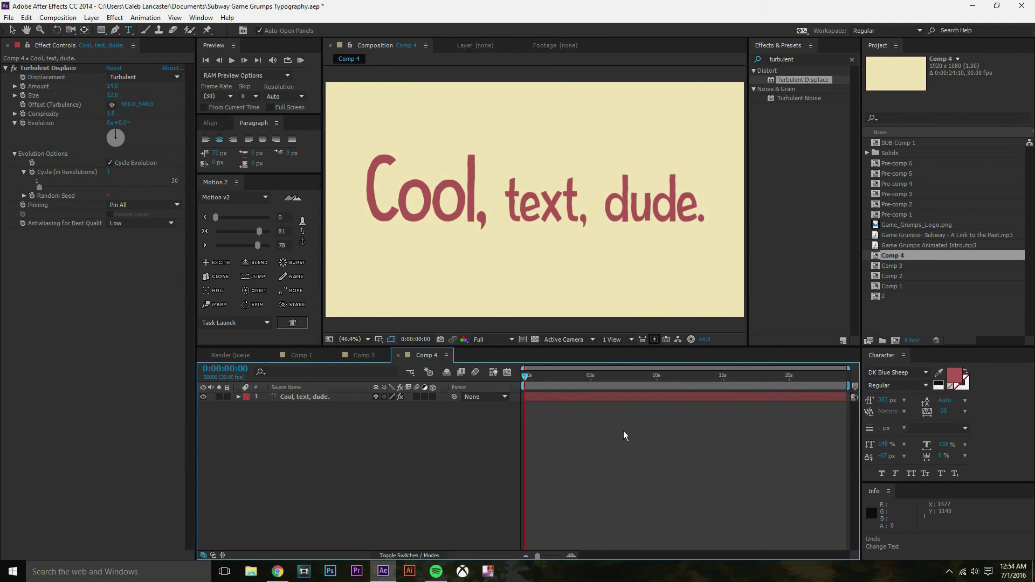
{"action": "key", "text": "ctrl+a"}
{"action": "left_click", "coordinate": [443, 452]}
{"action": "key", "text": "ctrl+z"}
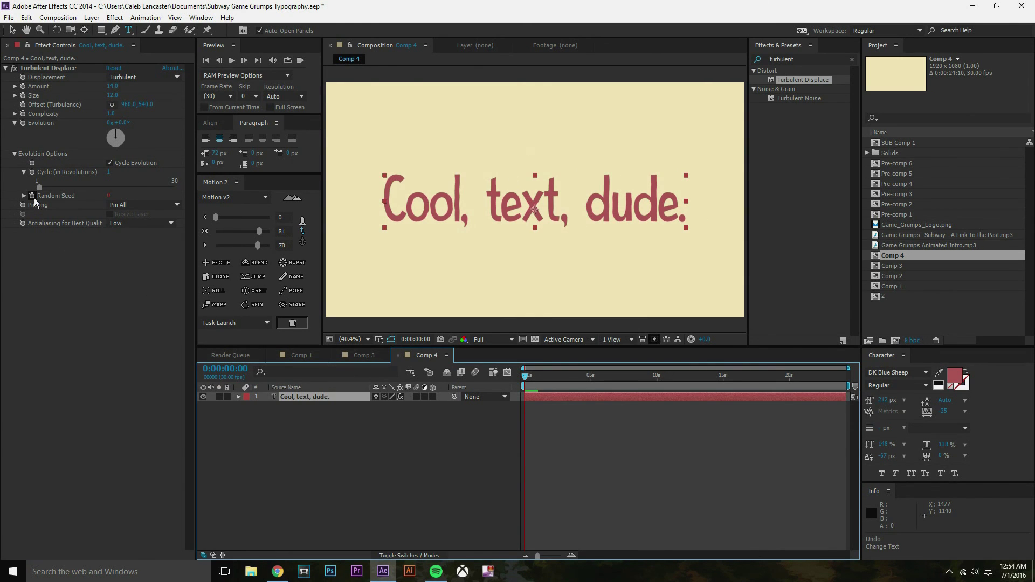
Change the Random Seed expression to time*13.
{"action": "left_click", "coordinate": [32, 195], "text": "alt"}
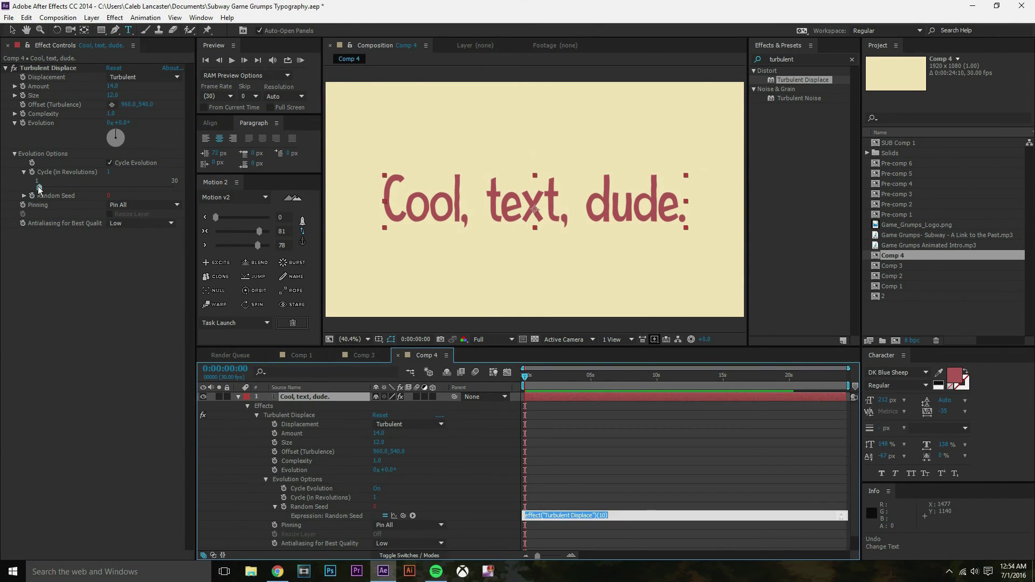
{"action": "type", "text": "time*13"}
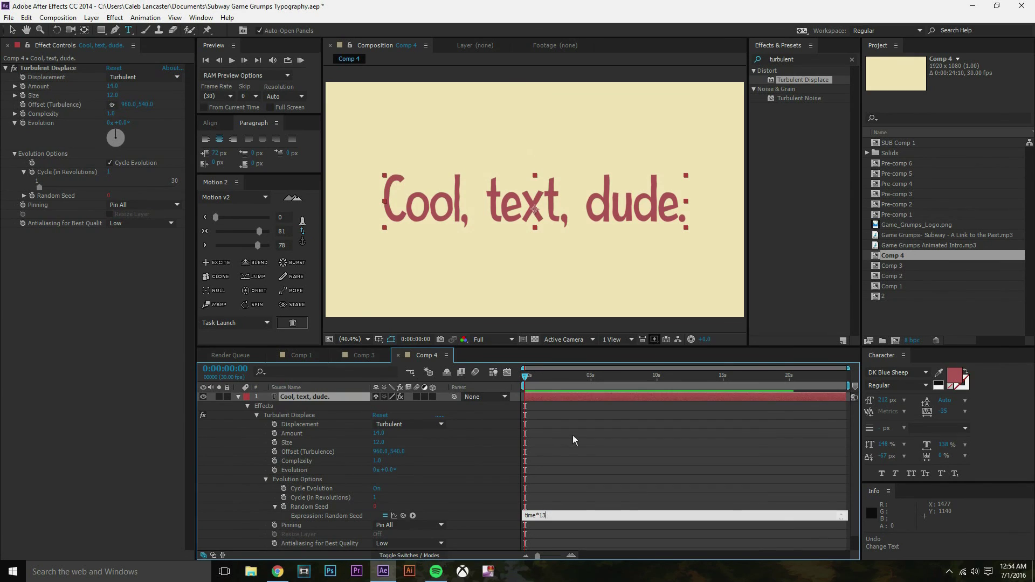
{"action": "left_click", "coordinate": [572, 436]}
Collapse the text layer and preview the faster wobble twice.
{"action": "left_click", "coordinate": [238, 397]}
{"action": "key", "text": "space"}
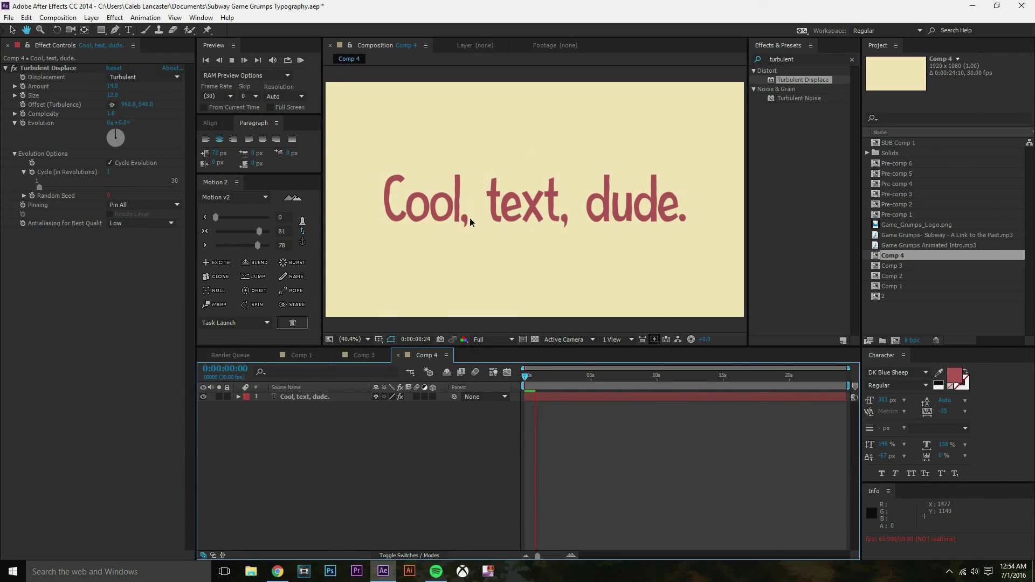
{"action": "key", "text": "space"}
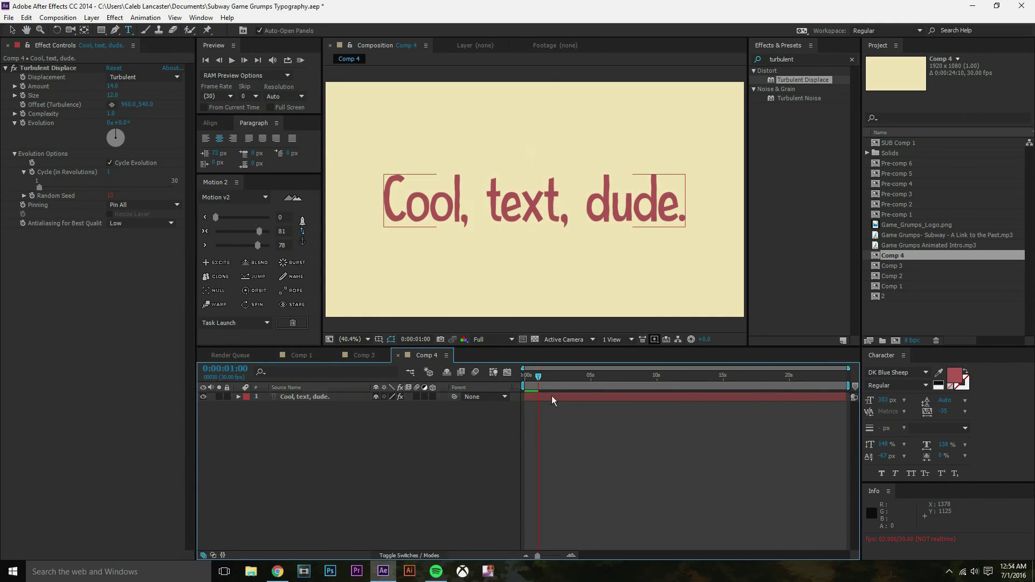
{"action": "key", "text": "space"}
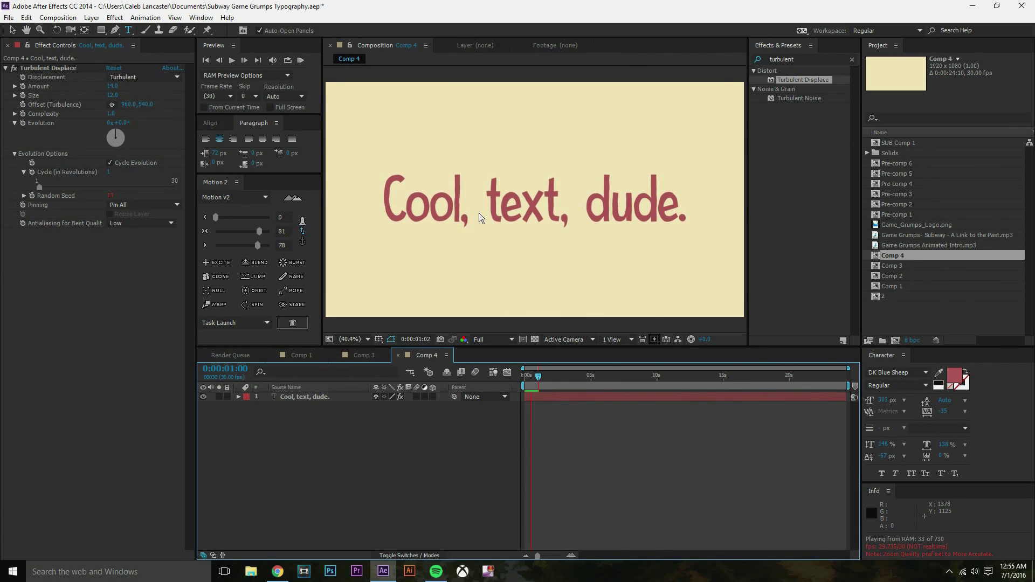
{"action": "left_click", "coordinate": [345, 399]}
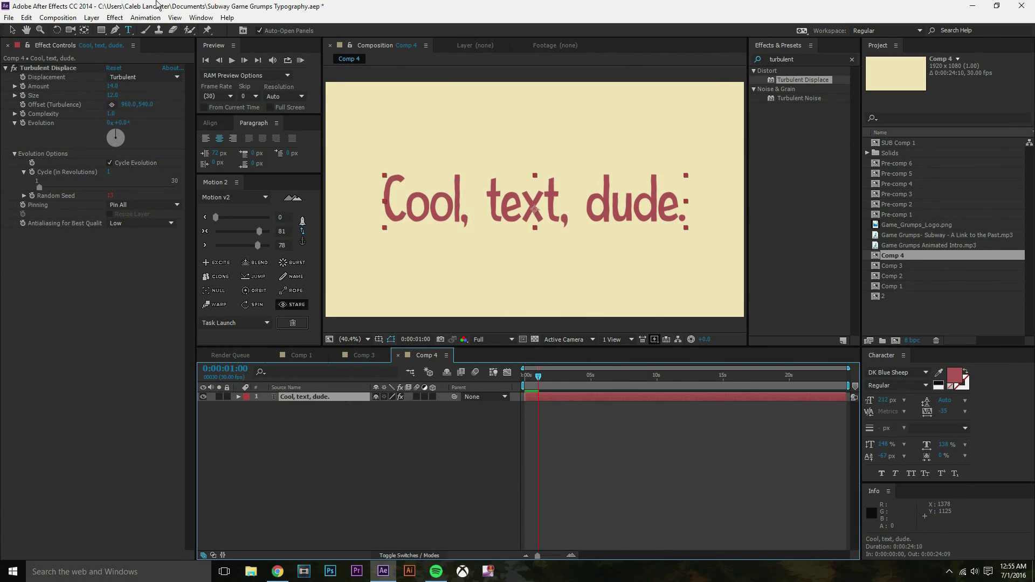
{"action": "left_click", "coordinate": [115, 18]}
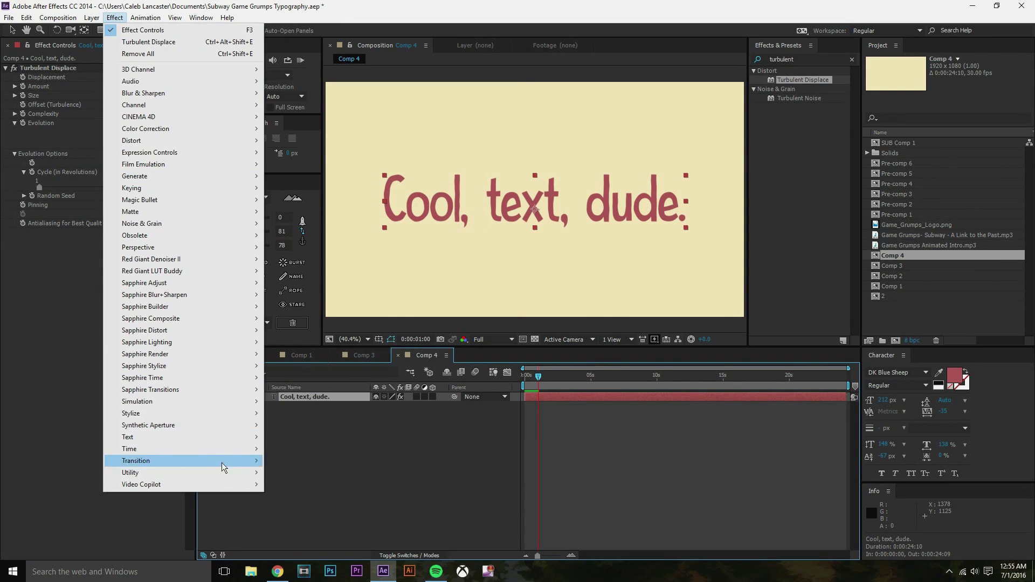
{"action": "mouse_move", "coordinate": [247, 484]}
{"action": "left_click", "coordinate": [286, 488]}
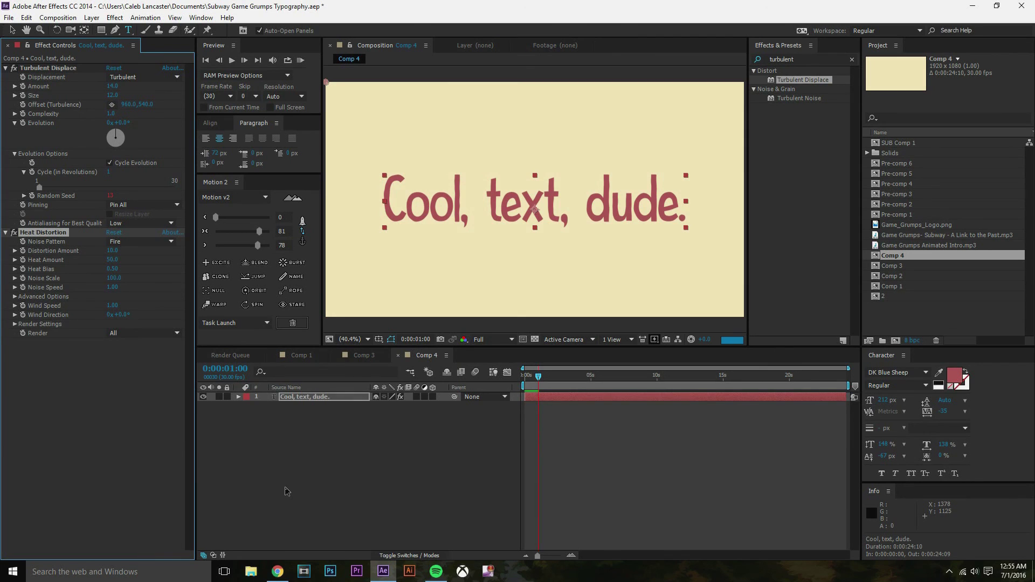
{"action": "key", "text": "Delete"}
{"action": "left_click", "coordinate": [284, 484]}
{"action": "left_click", "coordinate": [305, 396]}
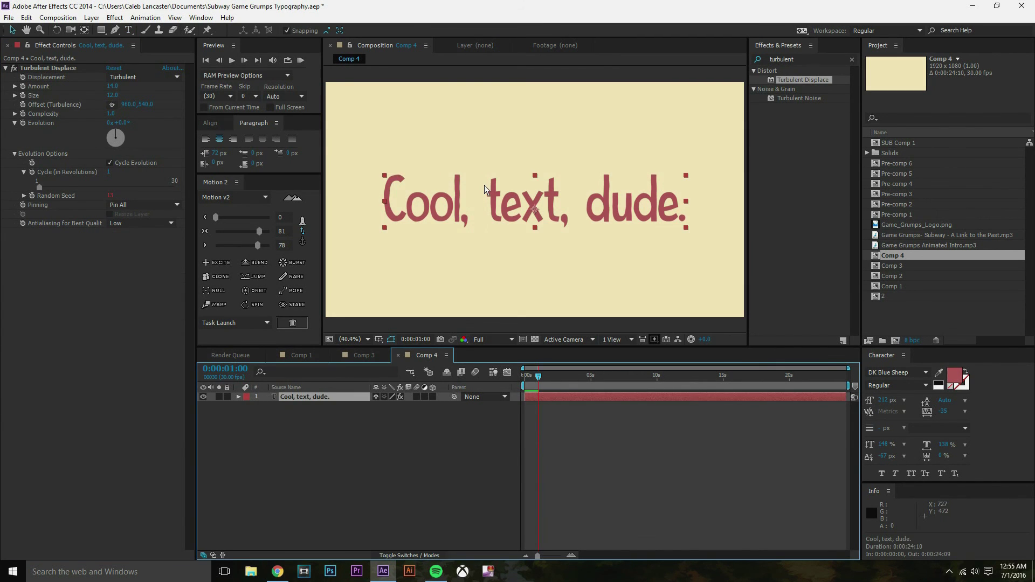
{"action": "key", "text": "F2"}
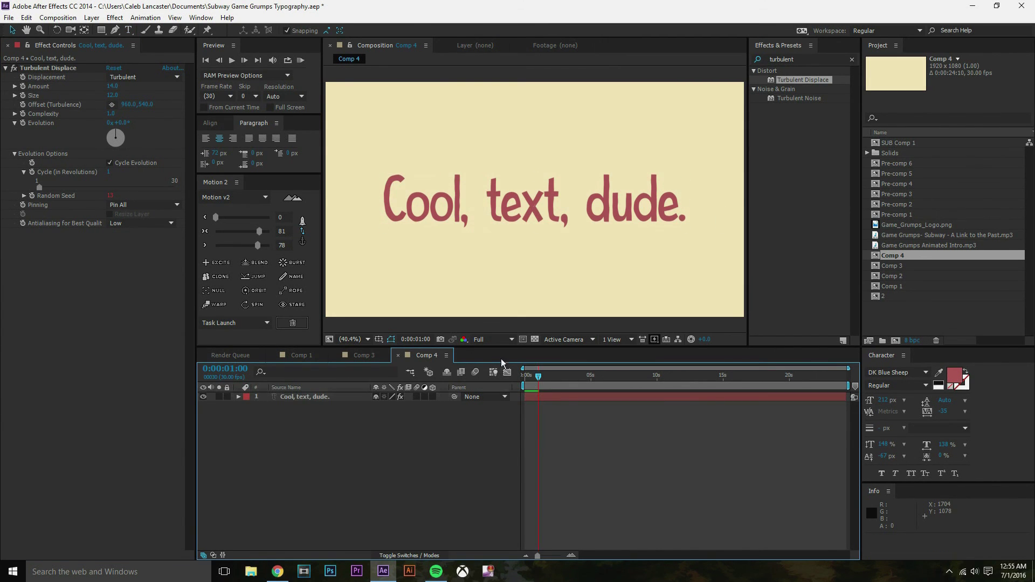
{"action": "left_click", "coordinate": [315, 355]}
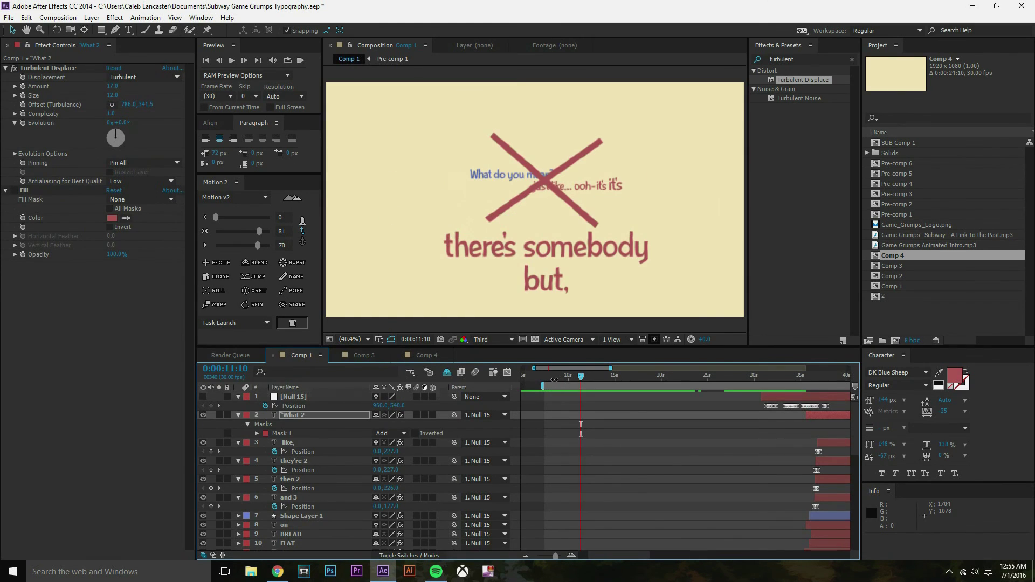
{"action": "left_click_drag", "start_coordinate": [638, 390], "coordinate": [567, 382]}
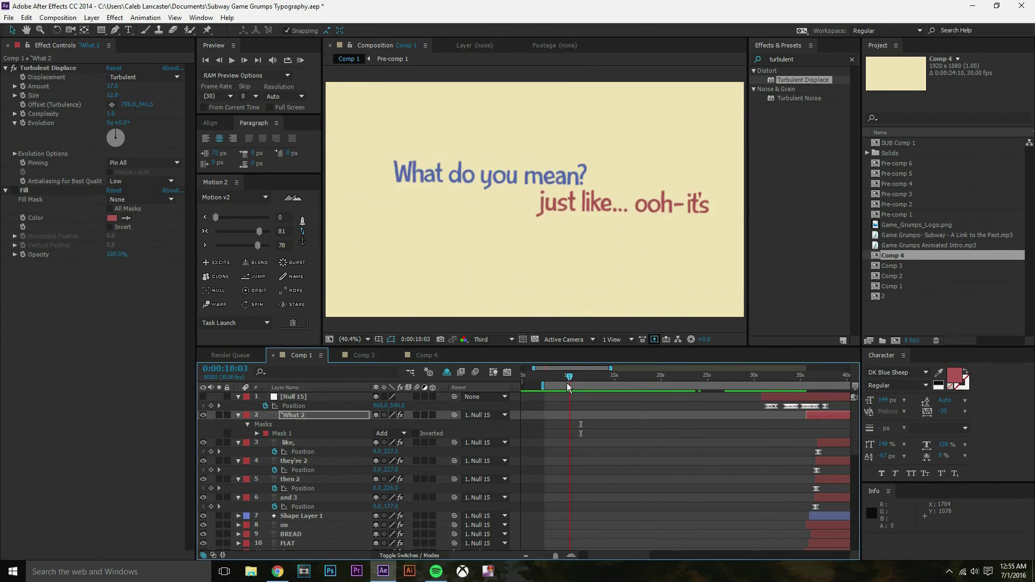
{"action": "left_click", "coordinate": [418, 355]}
{"action": "mouse_move", "coordinate": [534, 376]}
{"action": "left_mouse_down"}
{"action": "mouse_move", "coordinate": [542, 387]}
{"action": "mouse_move", "coordinate": [525, 386]}
{"action": "left_mouse_up"}
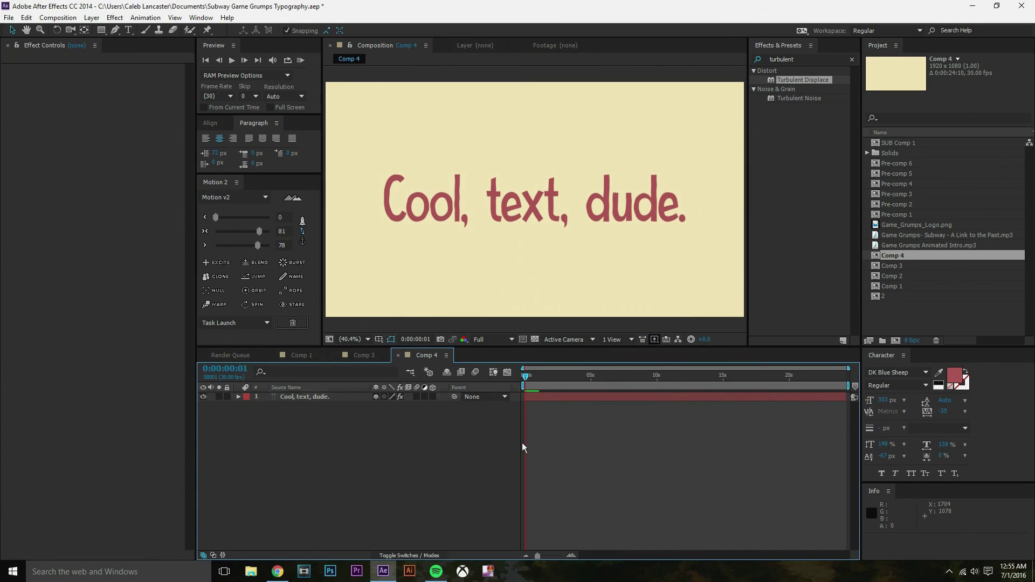
{"action": "key", "text": "space"}
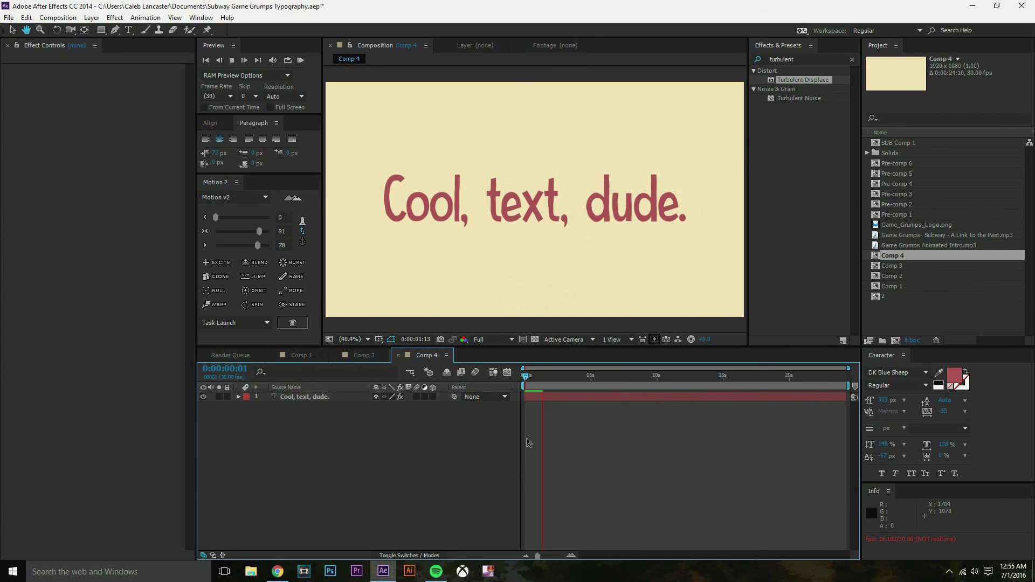
{"action": "key", "text": "space"}
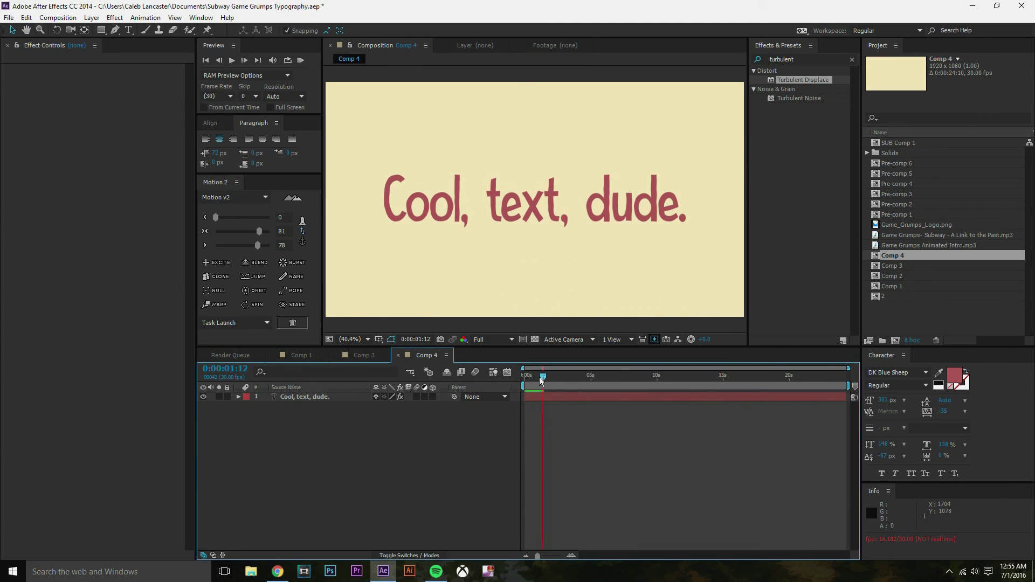
{"action": "mouse_move", "coordinate": [541, 381]}
{"action": "left_mouse_down"}
{"action": "mouse_move", "coordinate": [522, 374]}
{"action": "mouse_move", "coordinate": [532, 376]}
{"action": "left_mouse_up"}
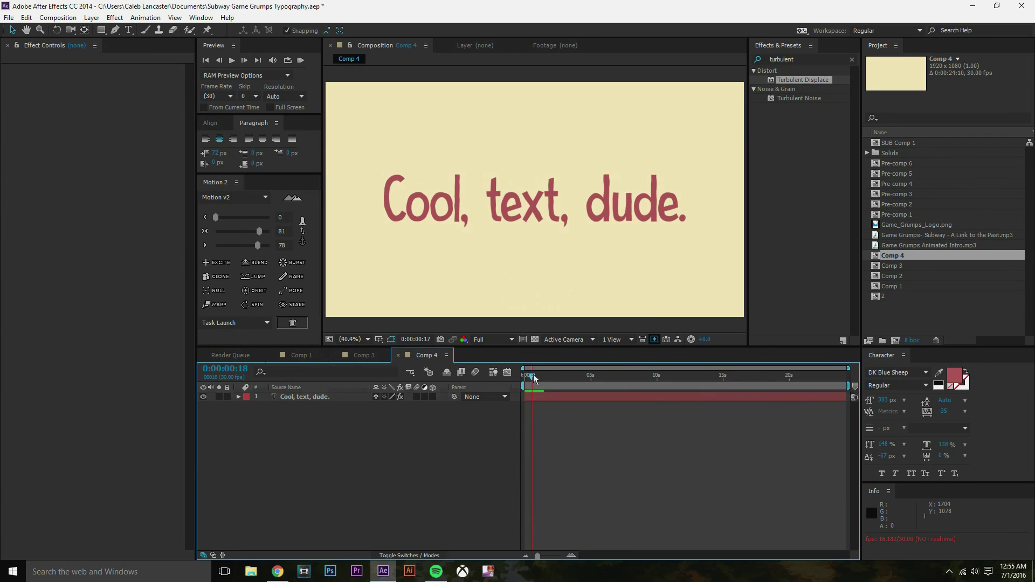
{"action": "left_click", "coordinate": [308, 398]}
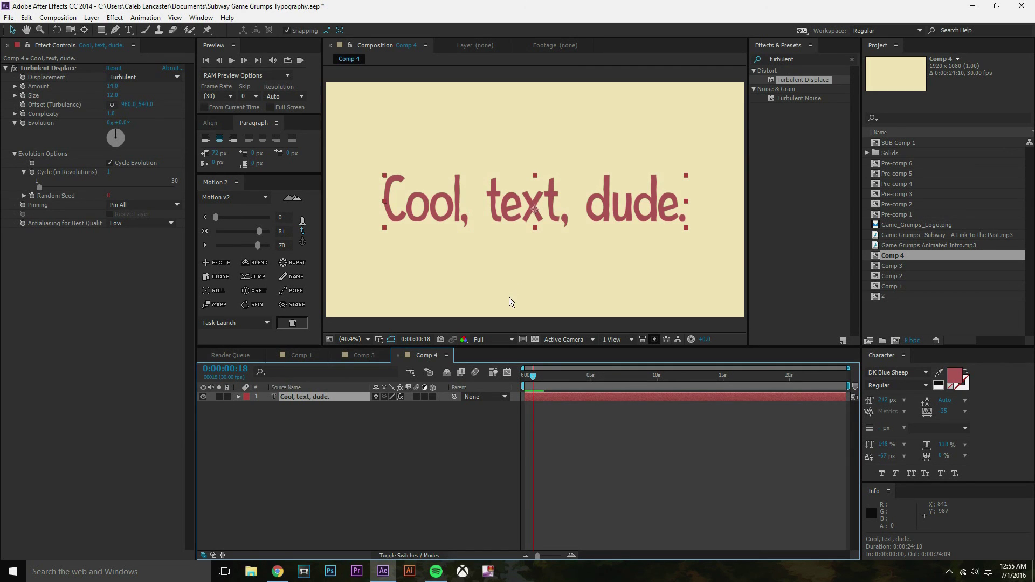
{"action": "left_click", "coordinate": [522, 390]}
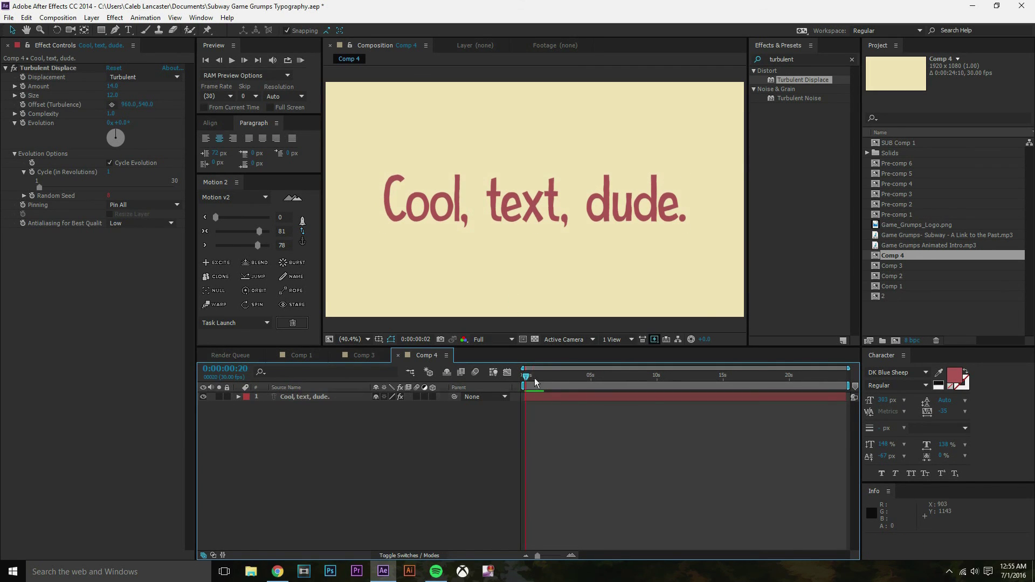
{"action": "mouse_move", "coordinate": [535, 377]}
{"action": "left_mouse_down"}
{"action": "mouse_move", "coordinate": [516, 373]}
{"action": "mouse_move", "coordinate": [753, 377]}
{"action": "mouse_move", "coordinate": [551, 388]}
{"action": "mouse_move", "coordinate": [625, 384]}
{"action": "mouse_move", "coordinate": [525, 385]}
{"action": "mouse_move", "coordinate": [541, 385]}
{"action": "mouse_move", "coordinate": [523, 380]}
{"action": "mouse_move", "coordinate": [531, 377]}
{"action": "left_mouse_up"}
{"action": "left_click", "coordinate": [538, 396]}
{"action": "left_click", "coordinate": [544, 423]}
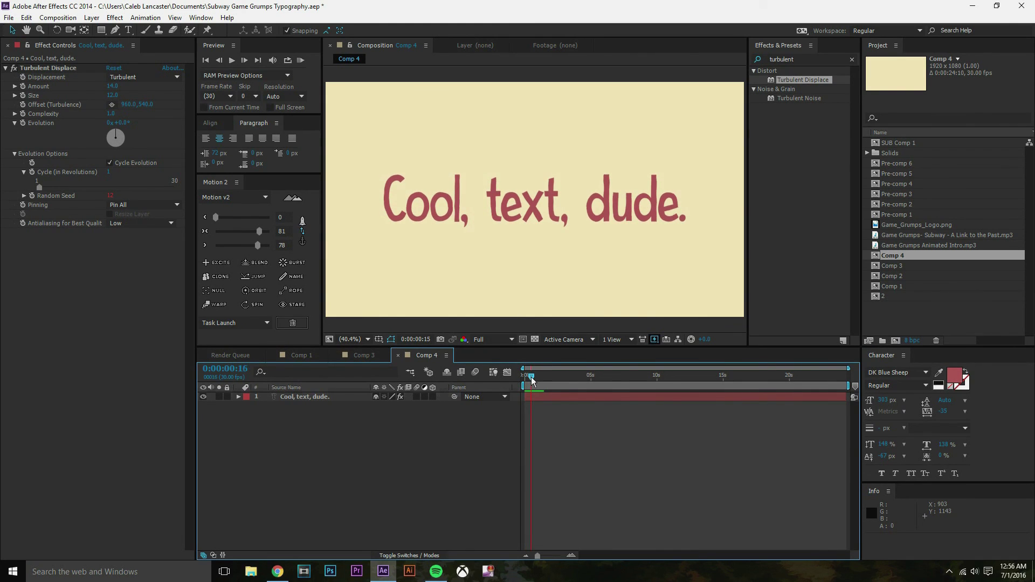